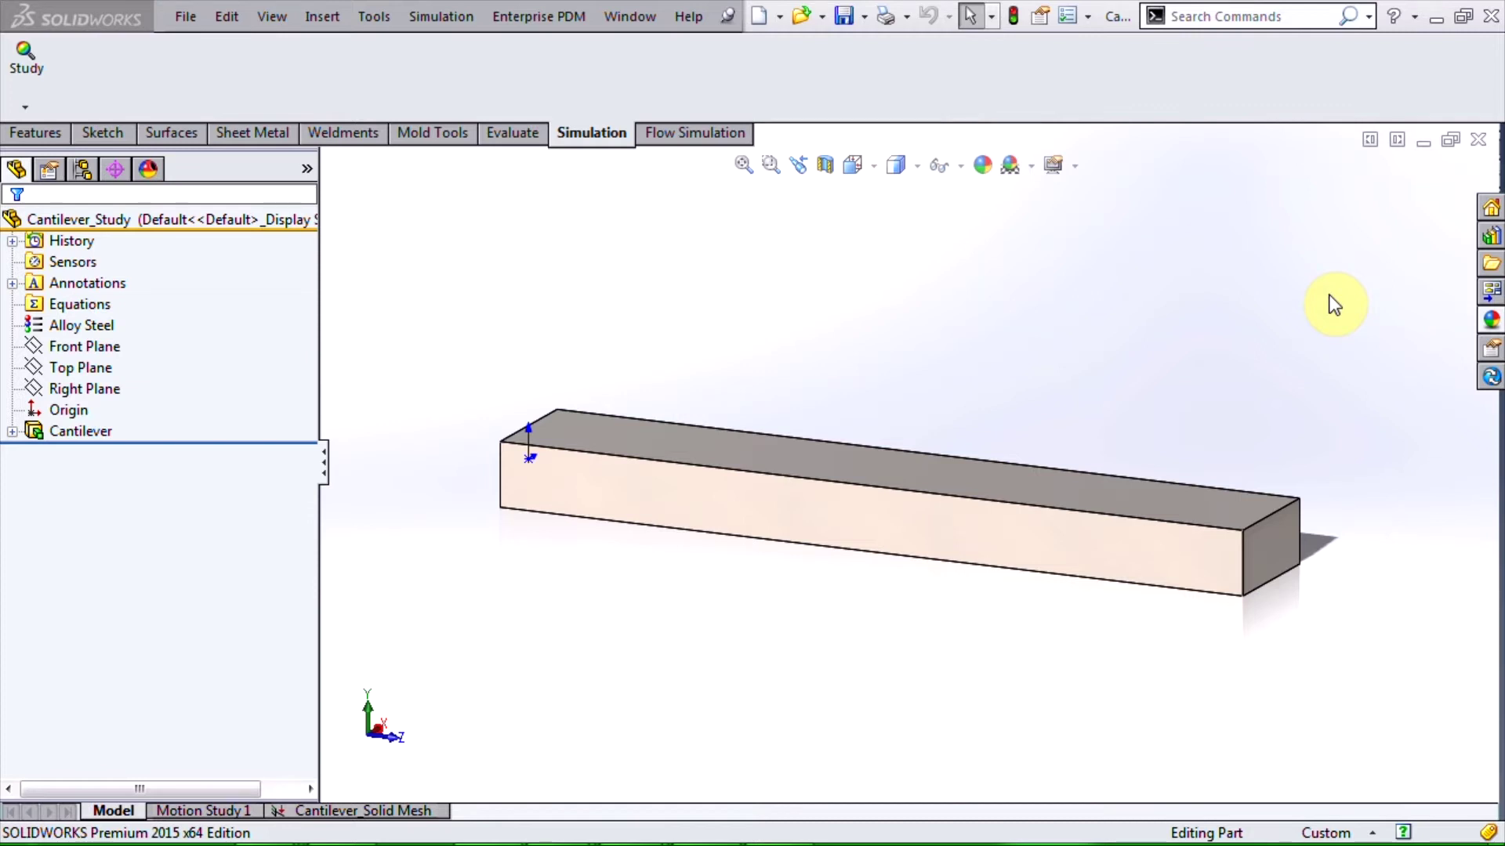
- Rotate the beam to a side-on view and switch to the Cantilever_Solid Mesh study
{"action": "middle_click_drag", "start_coordinate": [1074, 416], "coordinate": [1117, 380]}
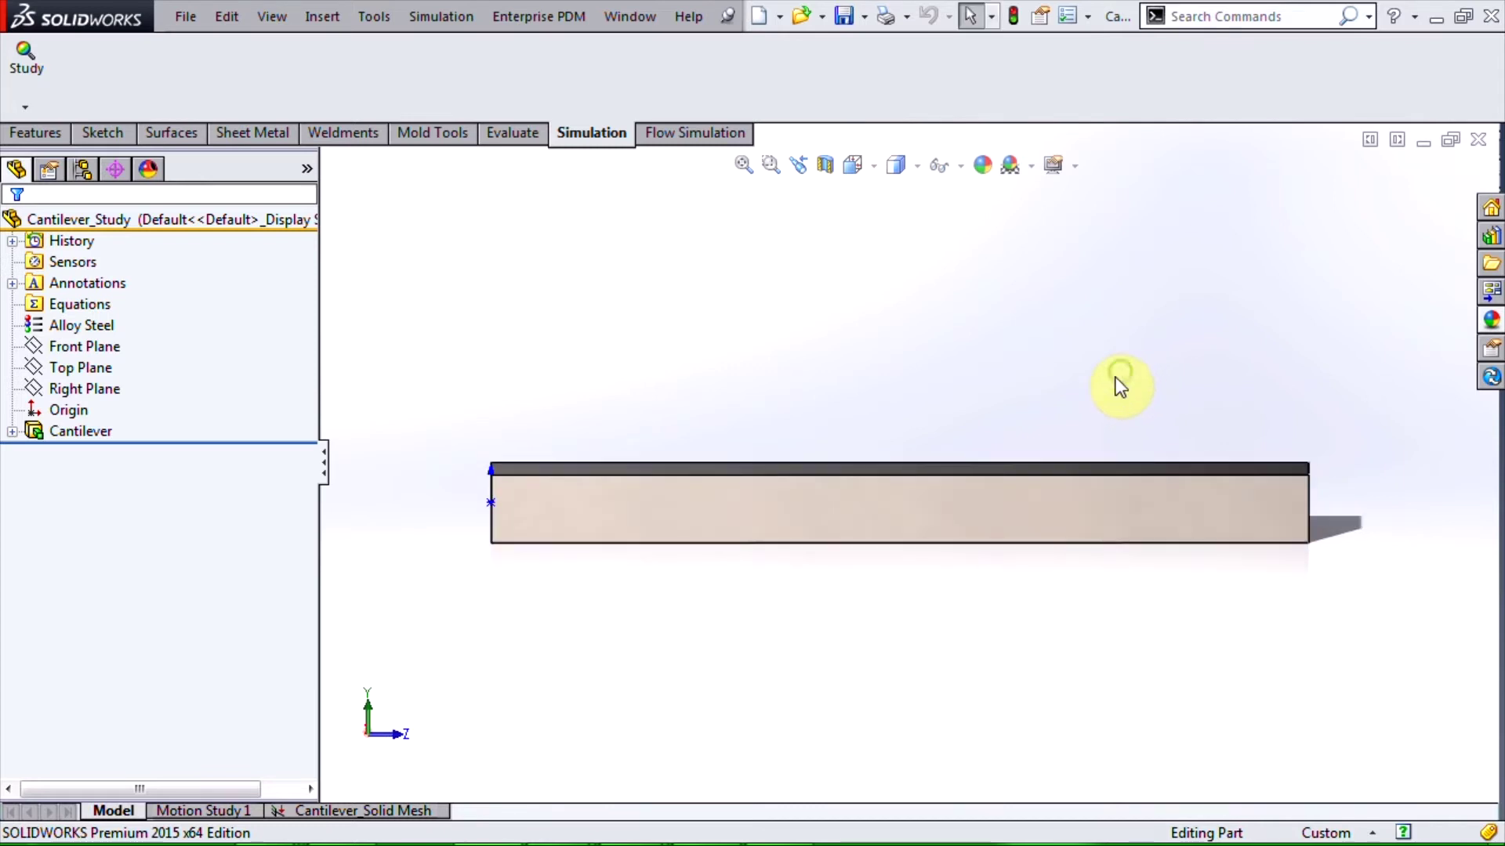
{"action": "left_click", "coordinate": [401, 811]}
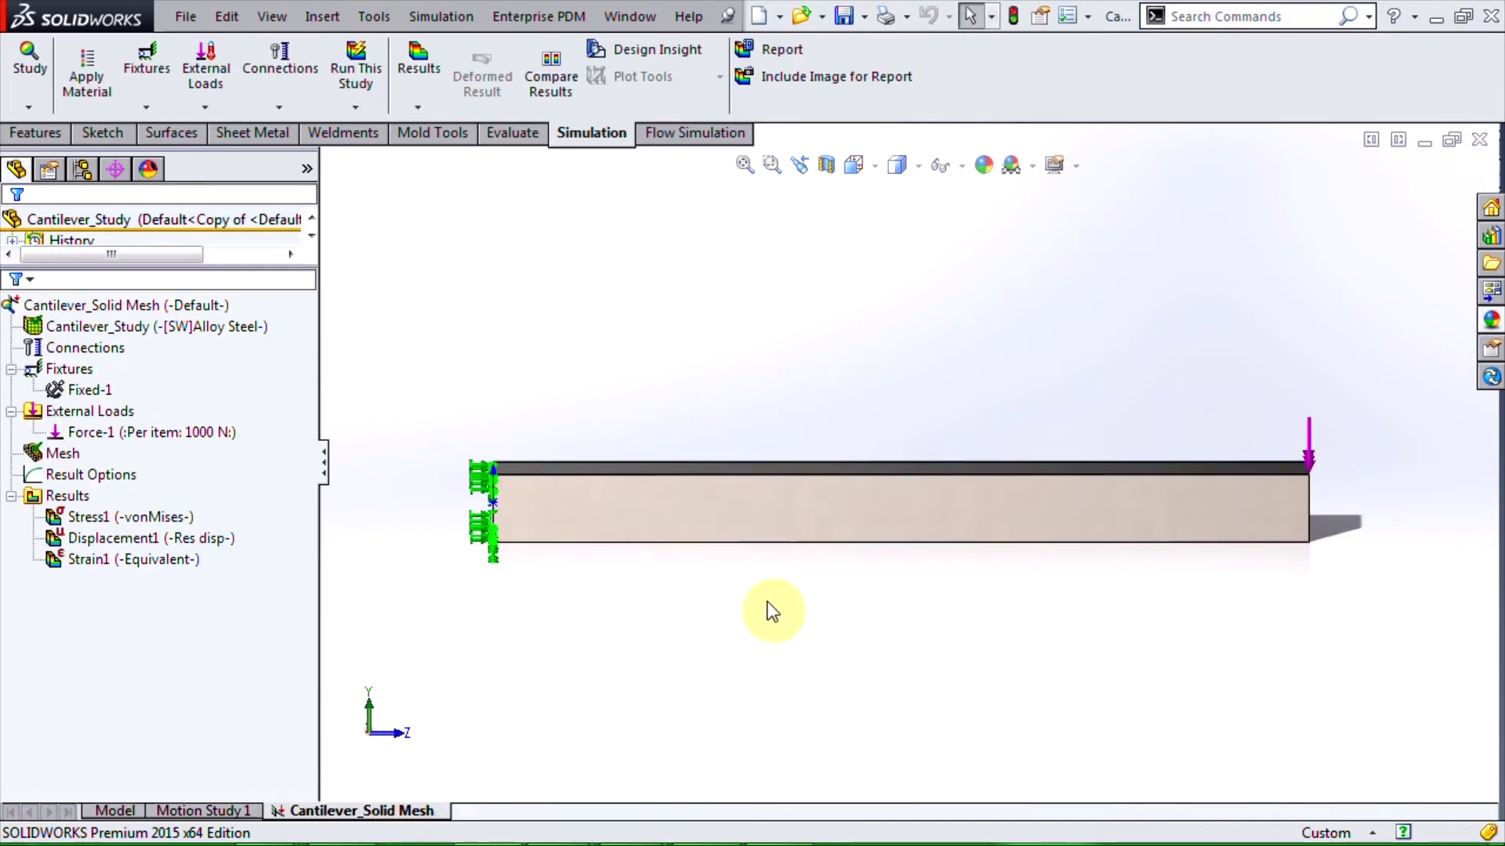
- Orbit the beam, snap it to a flat side view, and inspect Fixed-1 and the 1000 N Force-1 load
{"action": "middle_click_drag", "start_coordinate": [792, 591], "coordinate": [744, 600]}
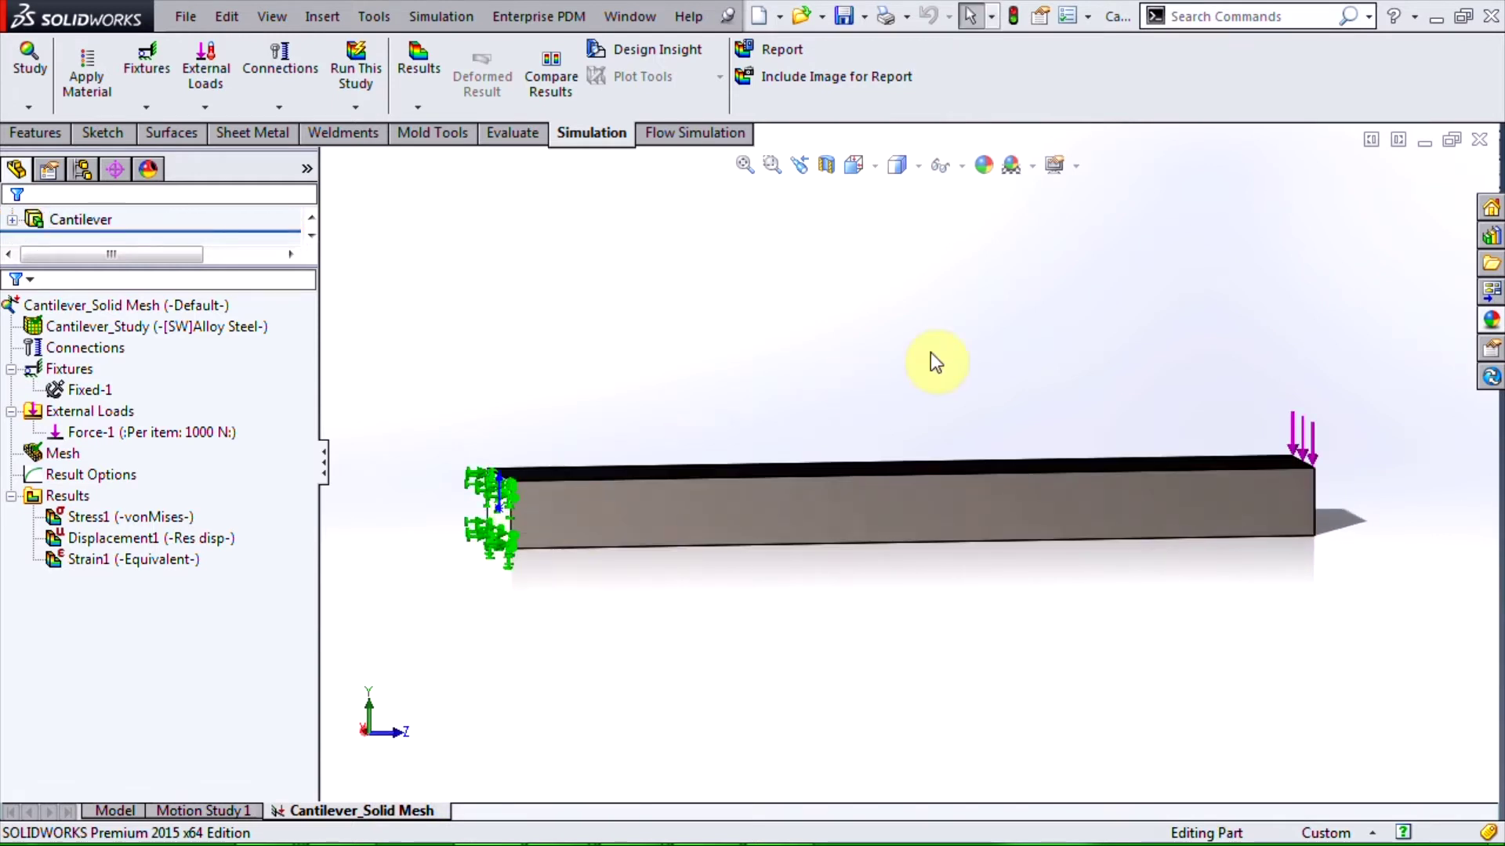
{"action": "key", "text": "ctrl+4"}
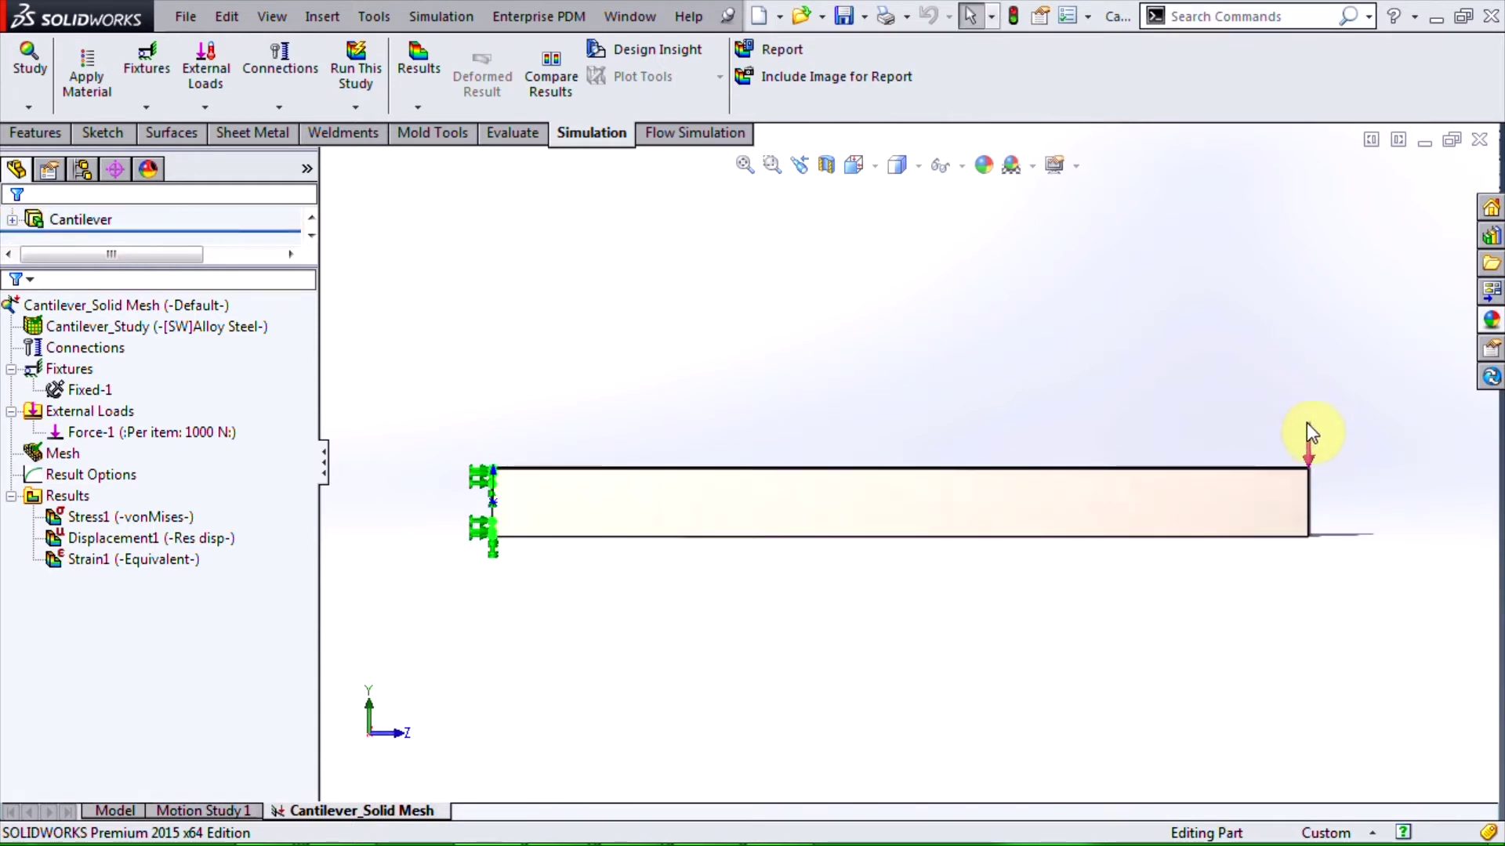
{"action": "mouse_move", "coordinate": [1314, 448]}
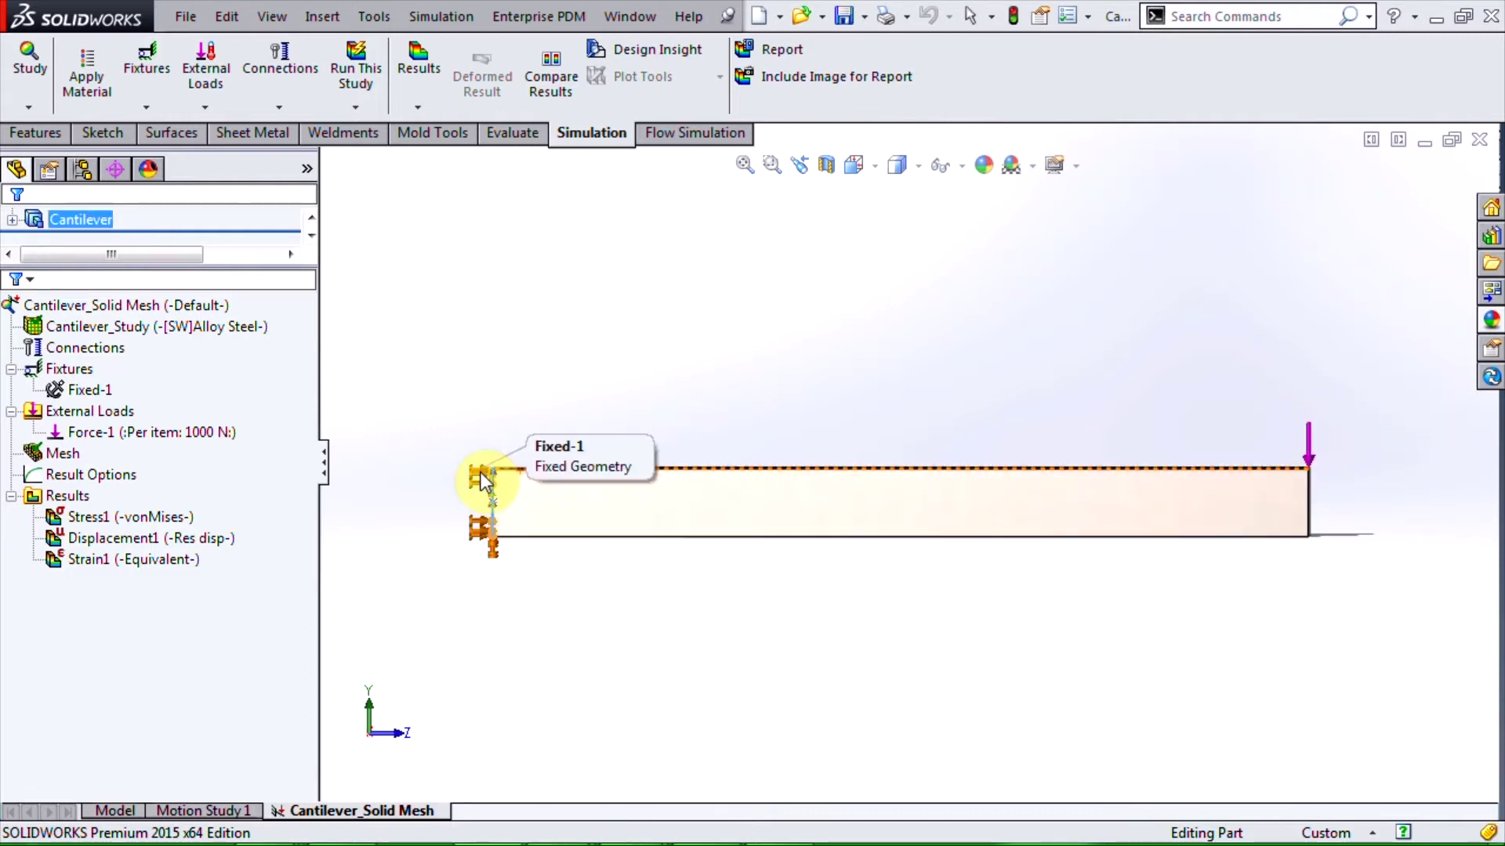
- Measure the beam's top edge to confirm its 330 mm length, then close Measure
{"action": "left_click", "coordinate": [514, 133]}
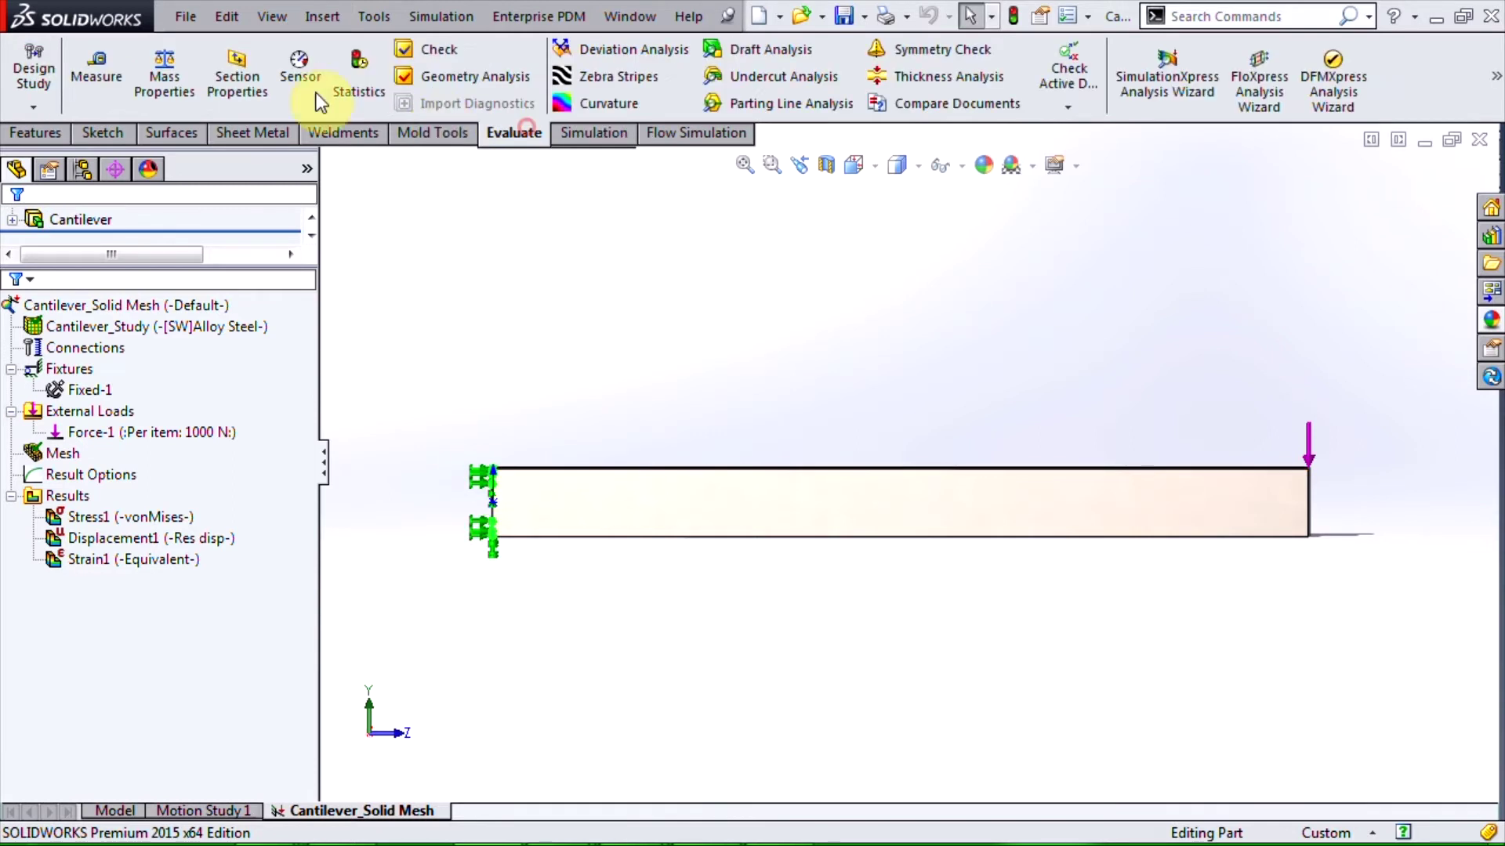
{"action": "left_click", "coordinate": [96, 69]}
{"action": "left_click", "coordinate": [738, 470]}
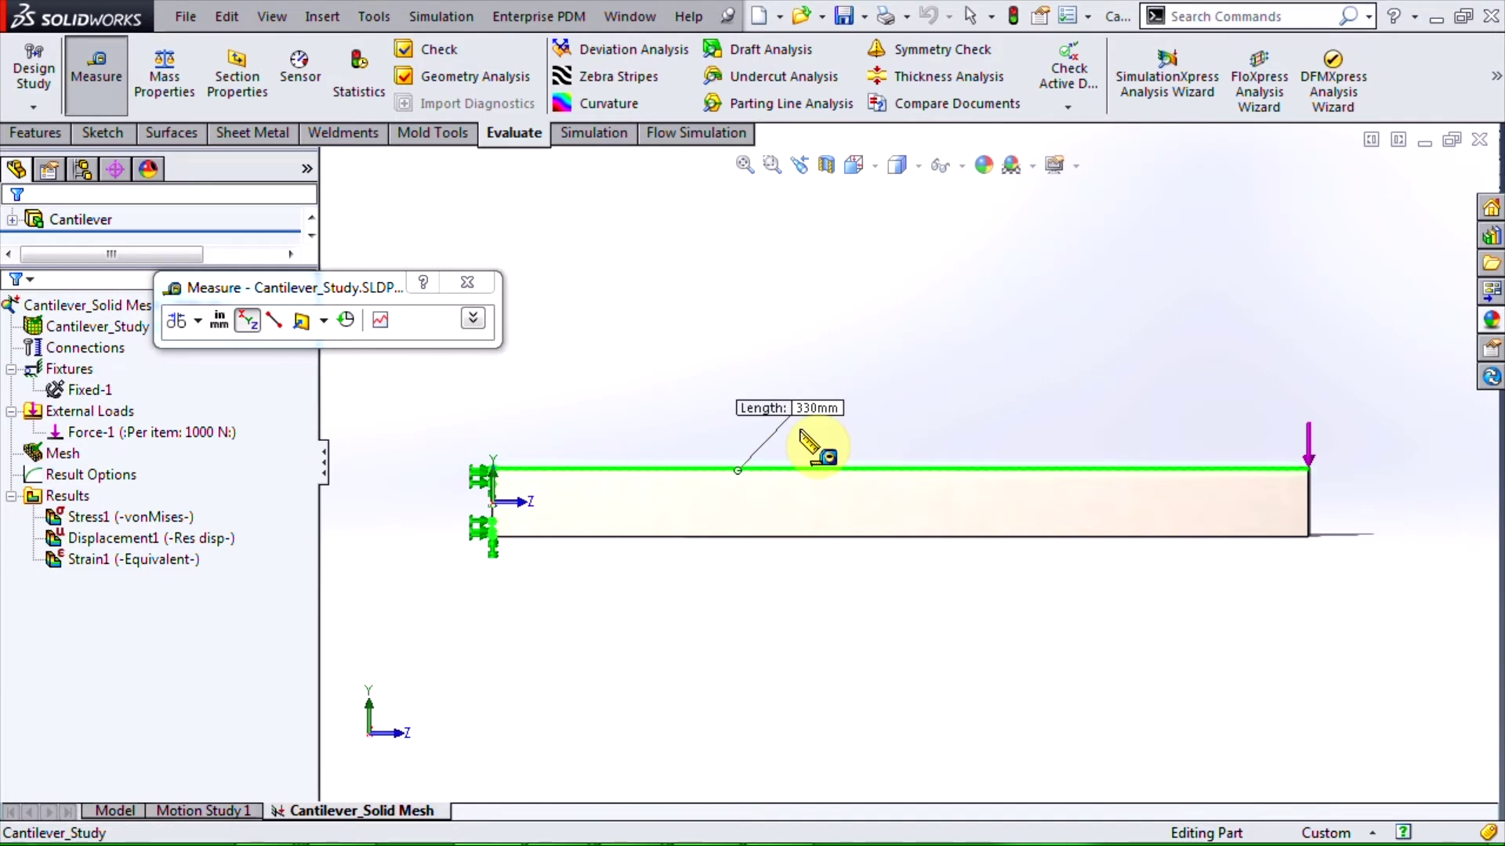
{"action": "left_click", "coordinate": [1310, 436]}
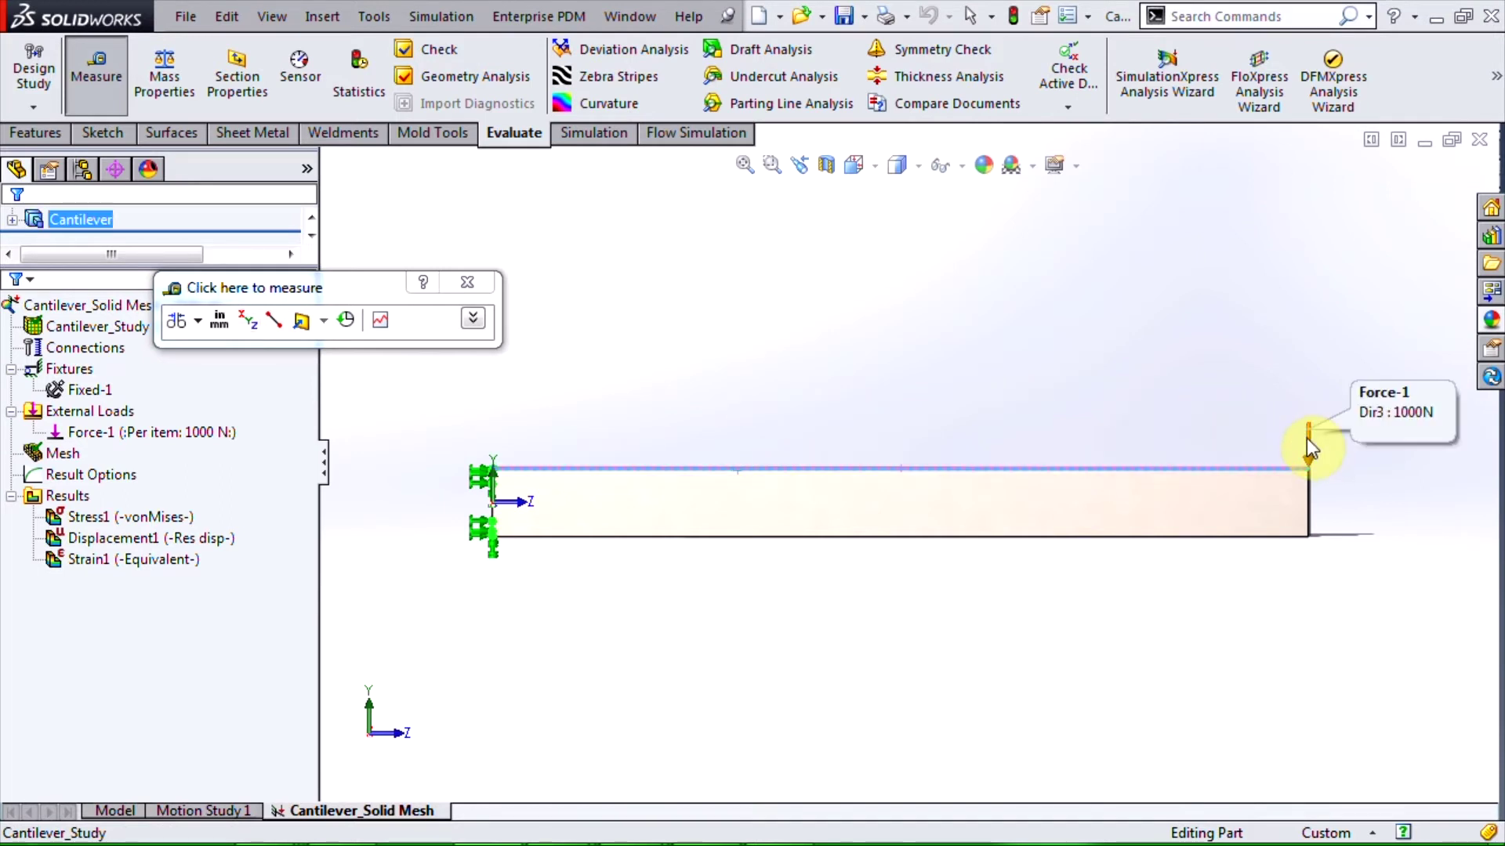
{"action": "left_click", "coordinate": [467, 282]}
- Orbit the beam into a 3-D perspective view
{"action": "middle_click_drag", "start_coordinate": [694, 307], "coordinate": [558, 474]}
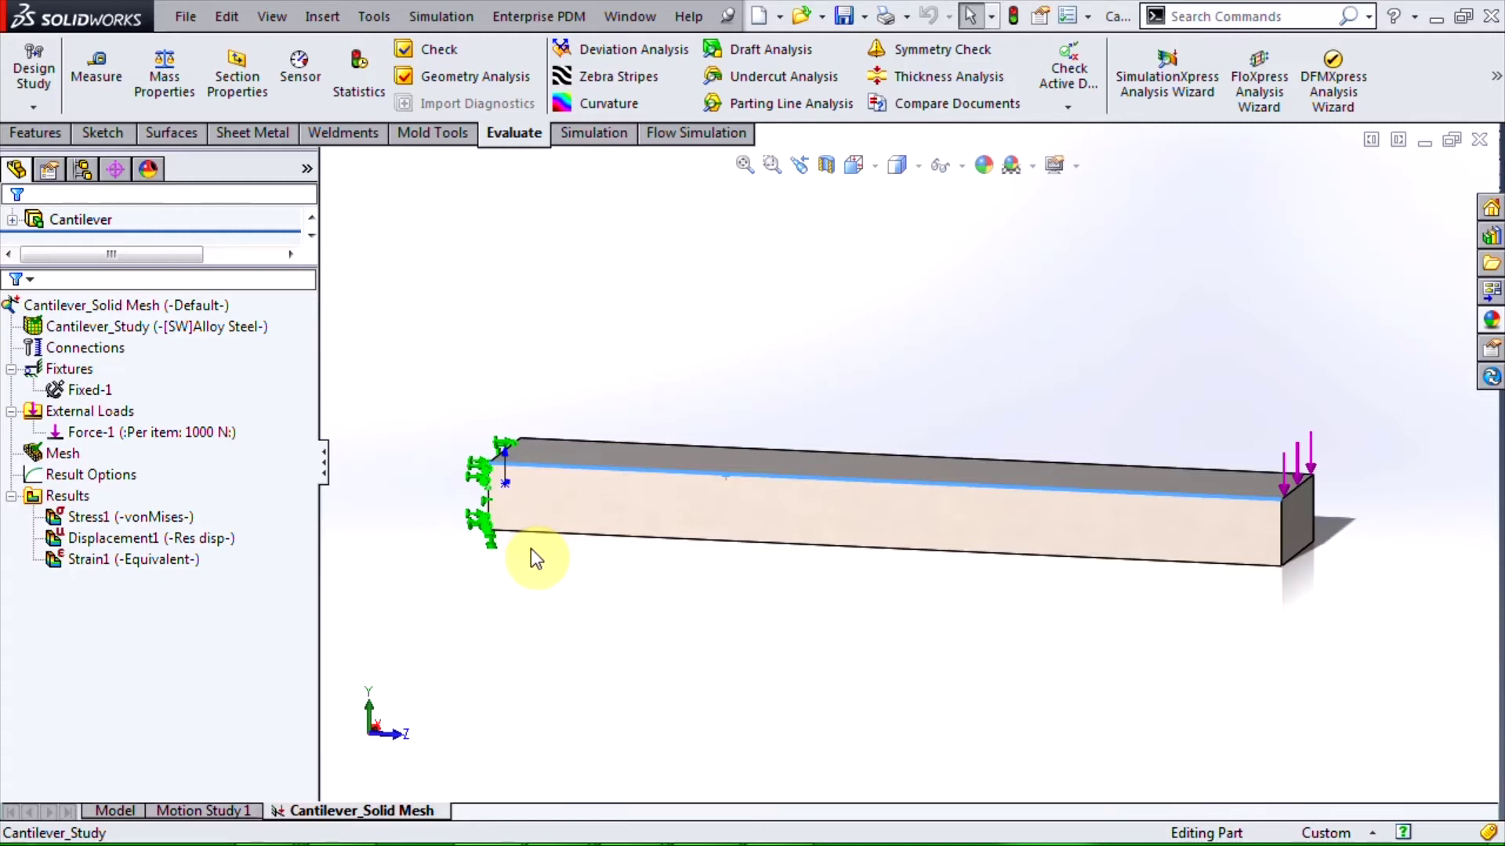
{"action": "left_click", "coordinate": [444, 399]}
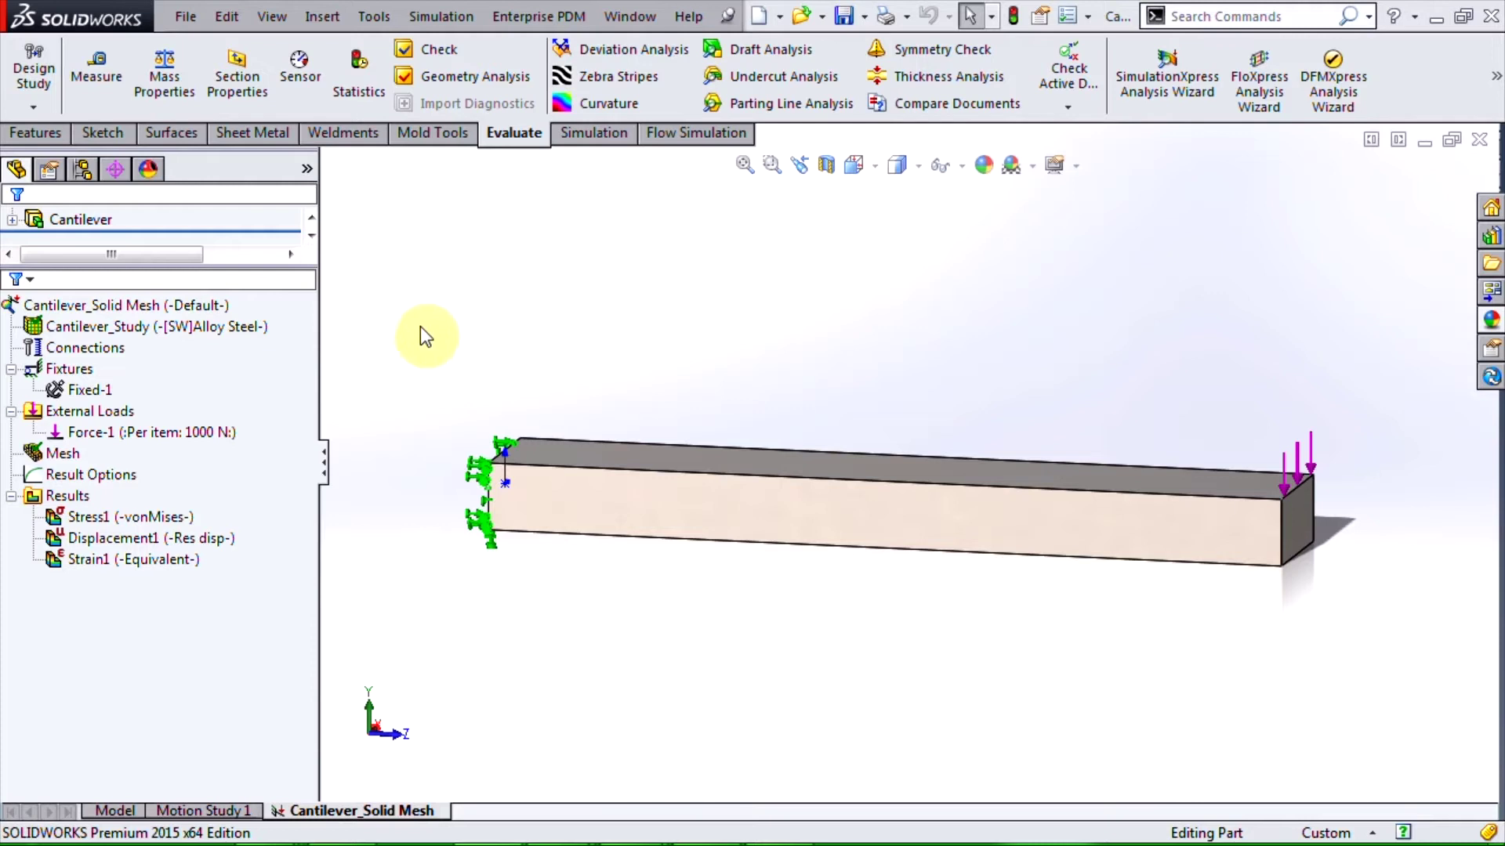
{"action": "left_click", "coordinate": [119, 475]}
- List the reaction force on the fixed end face (FY 1000 N) and move its callout aside
{"action": "right_click", "coordinate": [67, 496]}
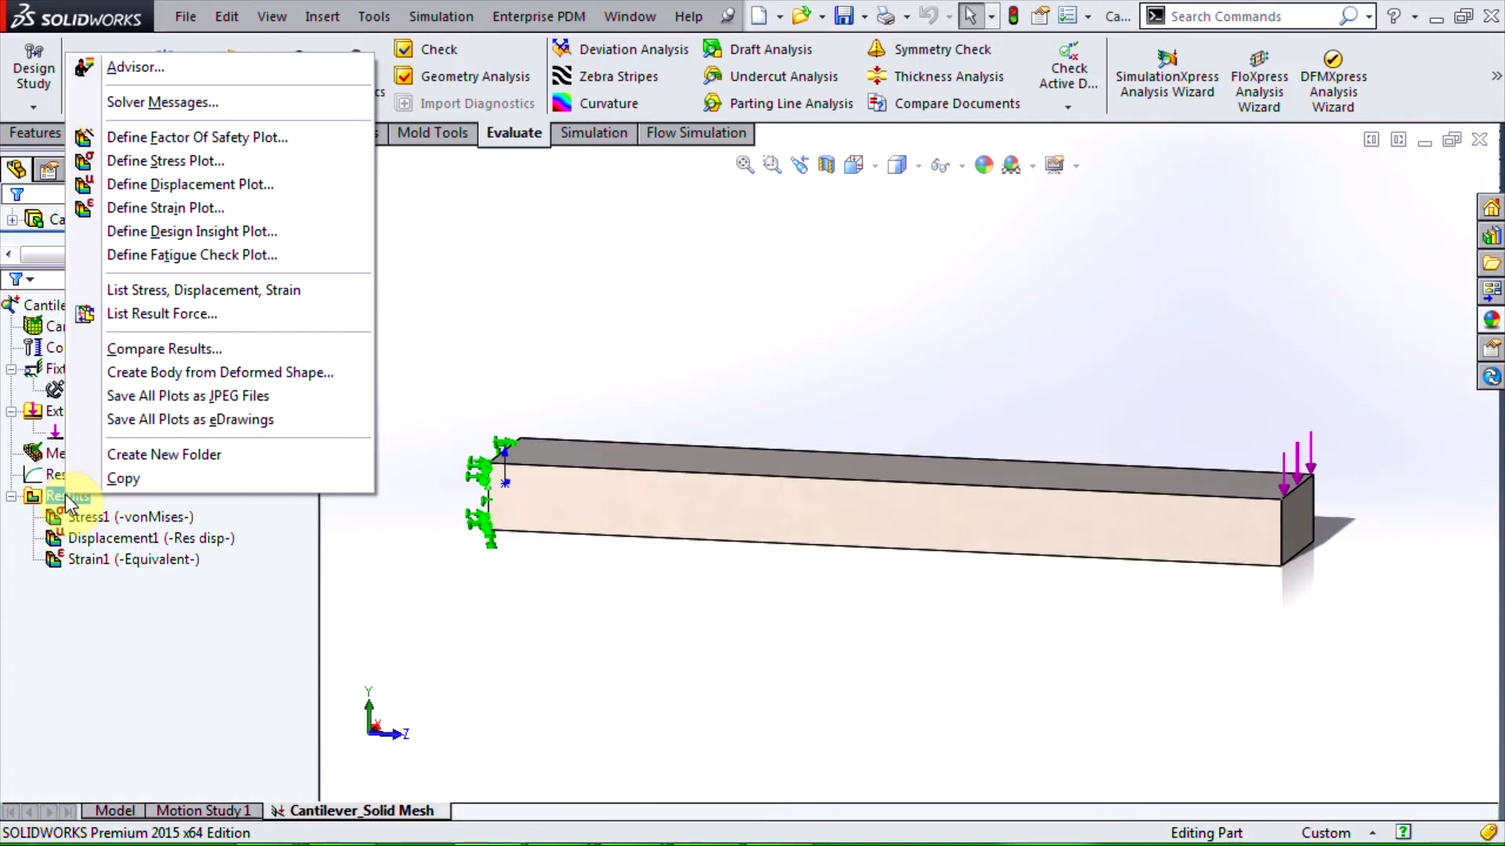
{"action": "left_click", "coordinate": [170, 313]}
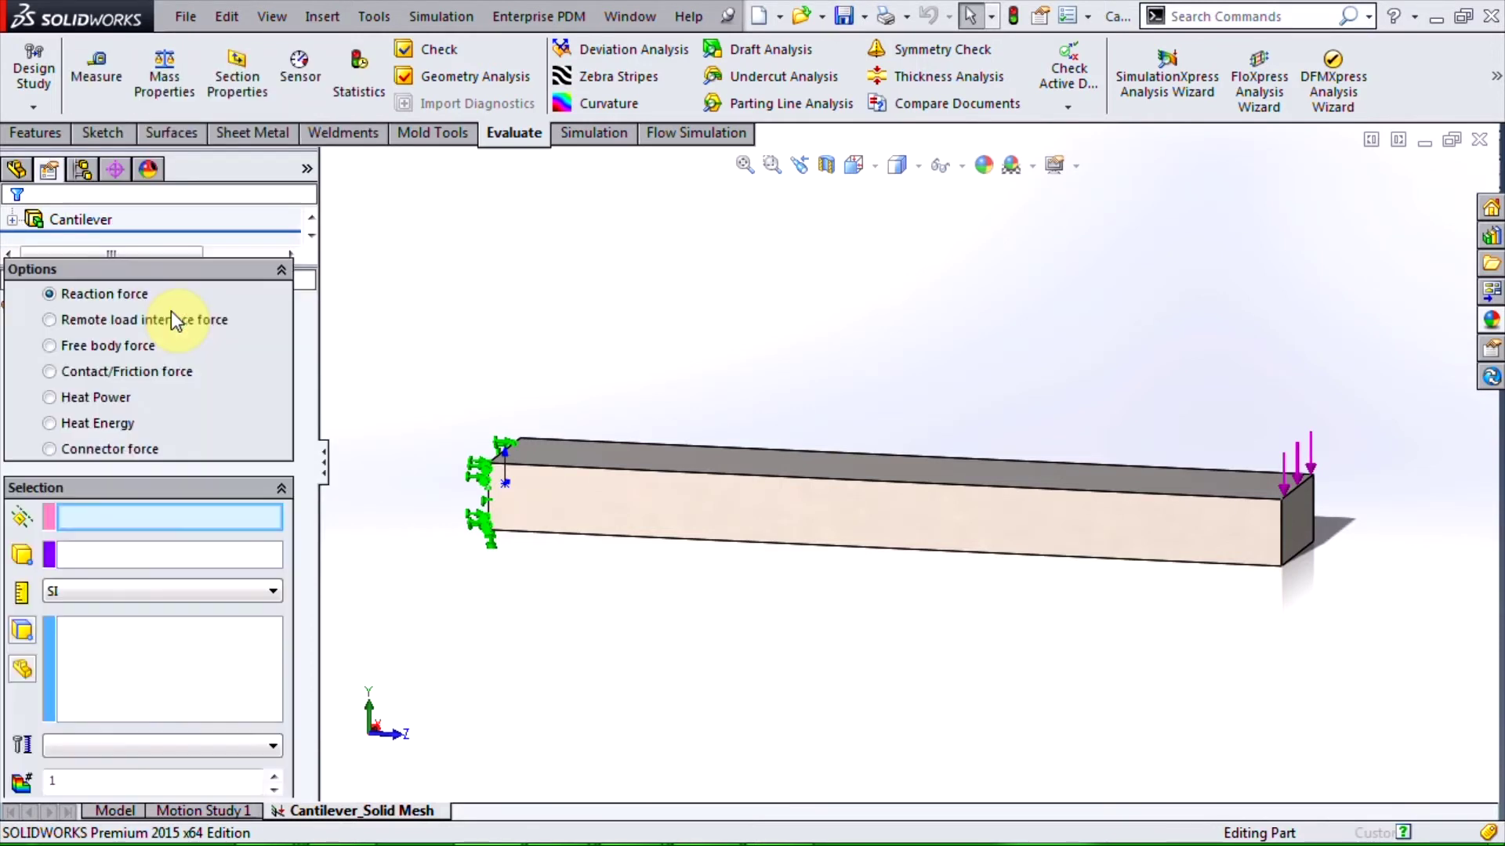
{"action": "middle_click_drag", "start_coordinate": [527, 341], "coordinate": [644, 356]}
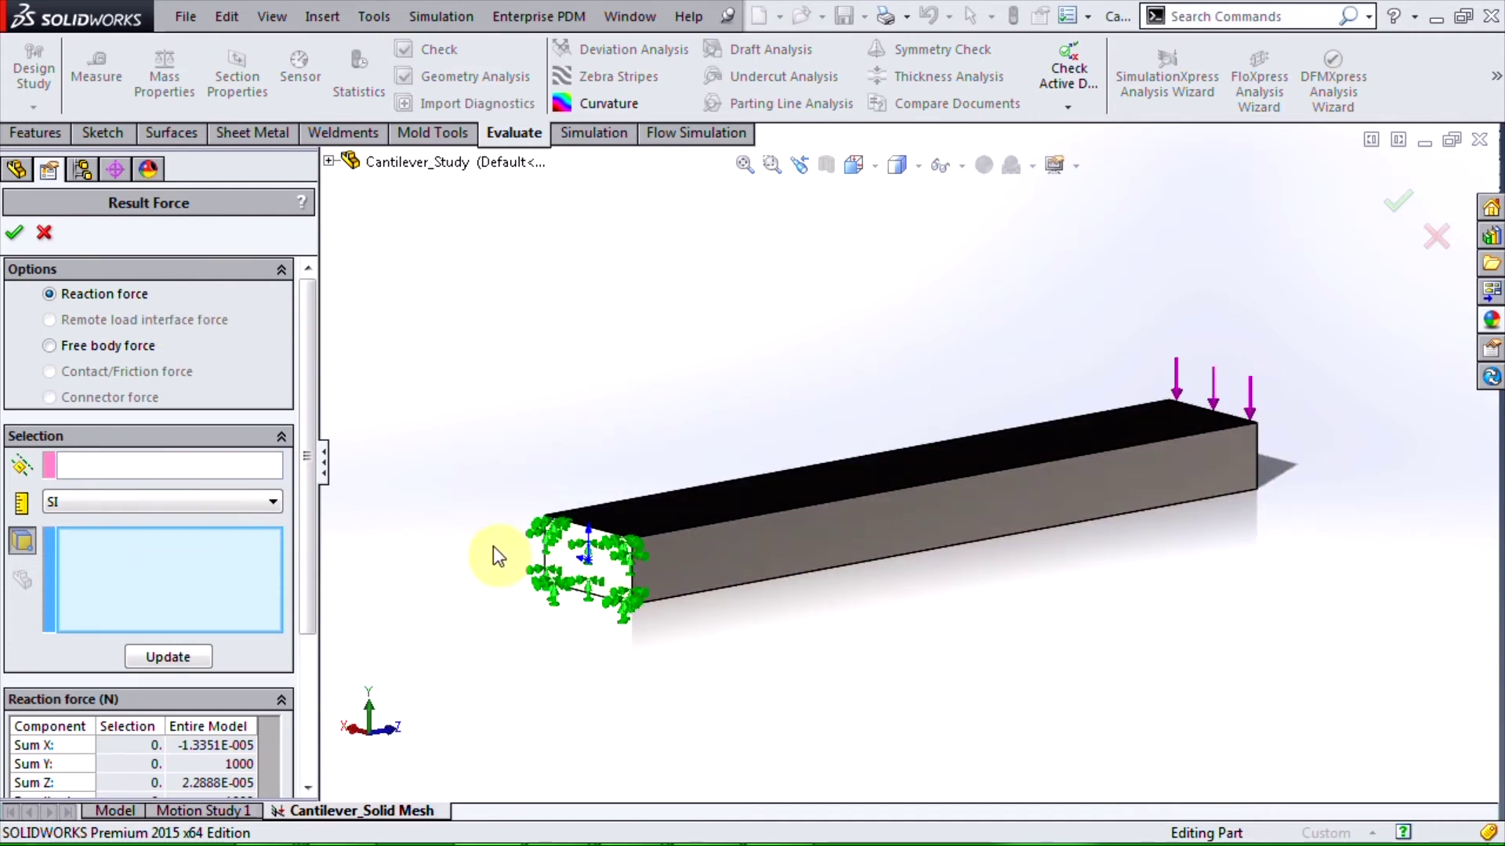
{"action": "left_click", "coordinate": [556, 561]}
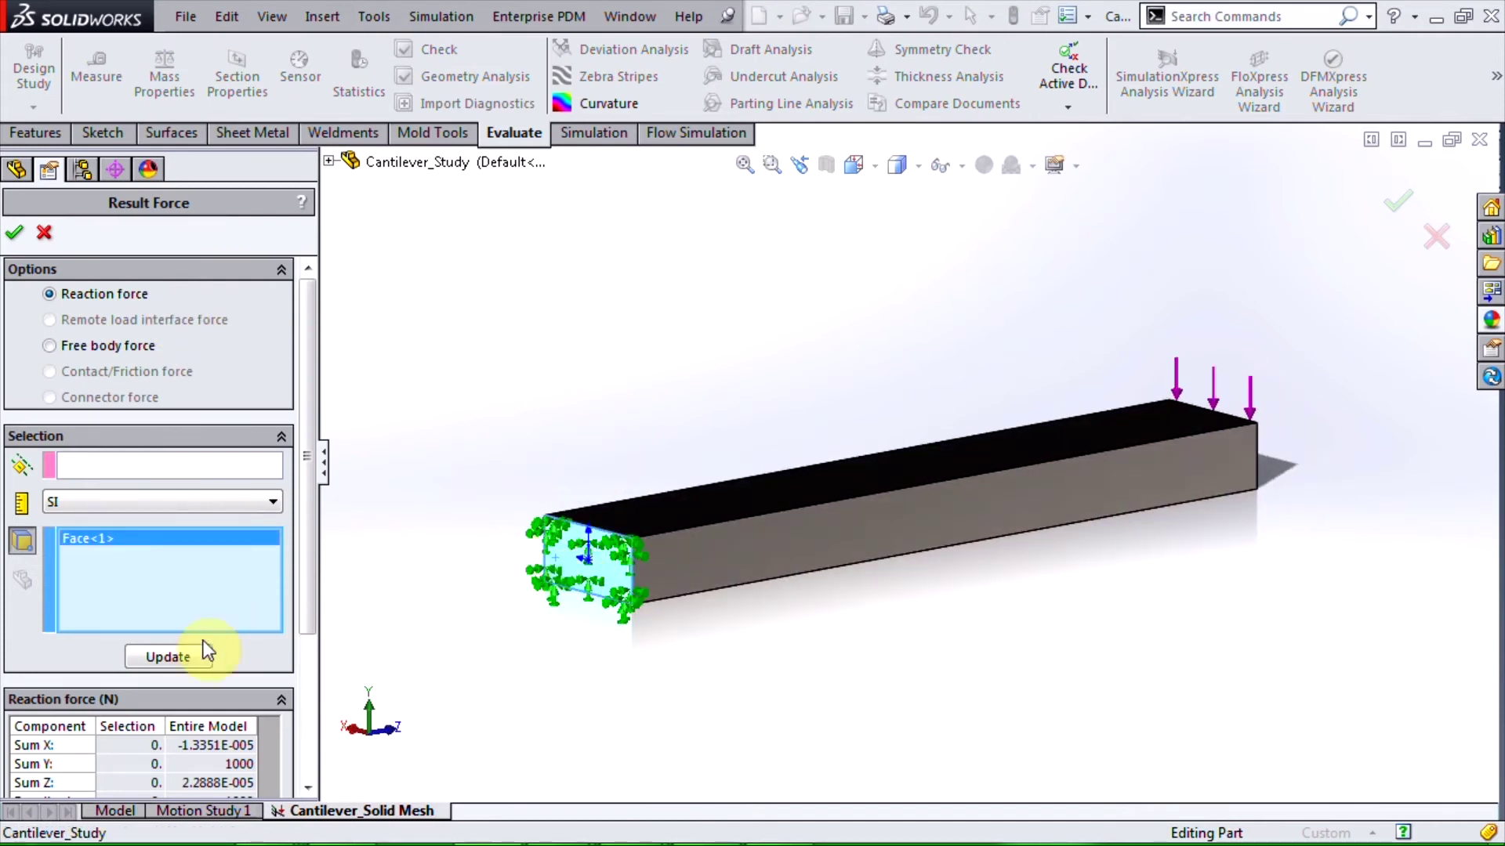
{"action": "left_click", "coordinate": [167, 656]}
{"action": "left_click_drag", "start_coordinate": [509, 610], "coordinate": [453, 448]}
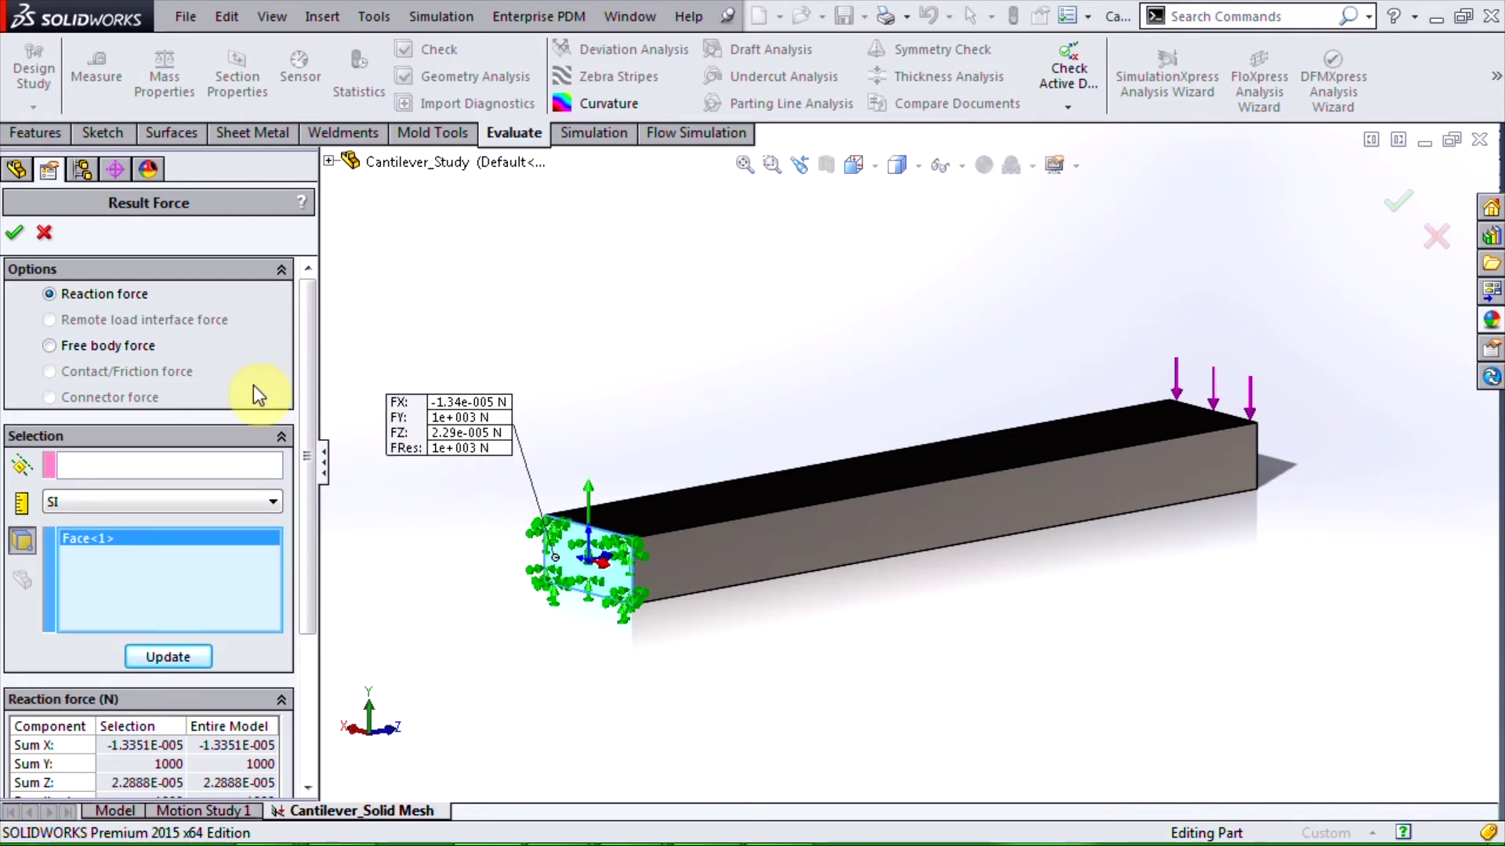
- Switch the listing to Free body force, review it, and close the Result Force manager
{"action": "left_click", "coordinate": [47, 346]}
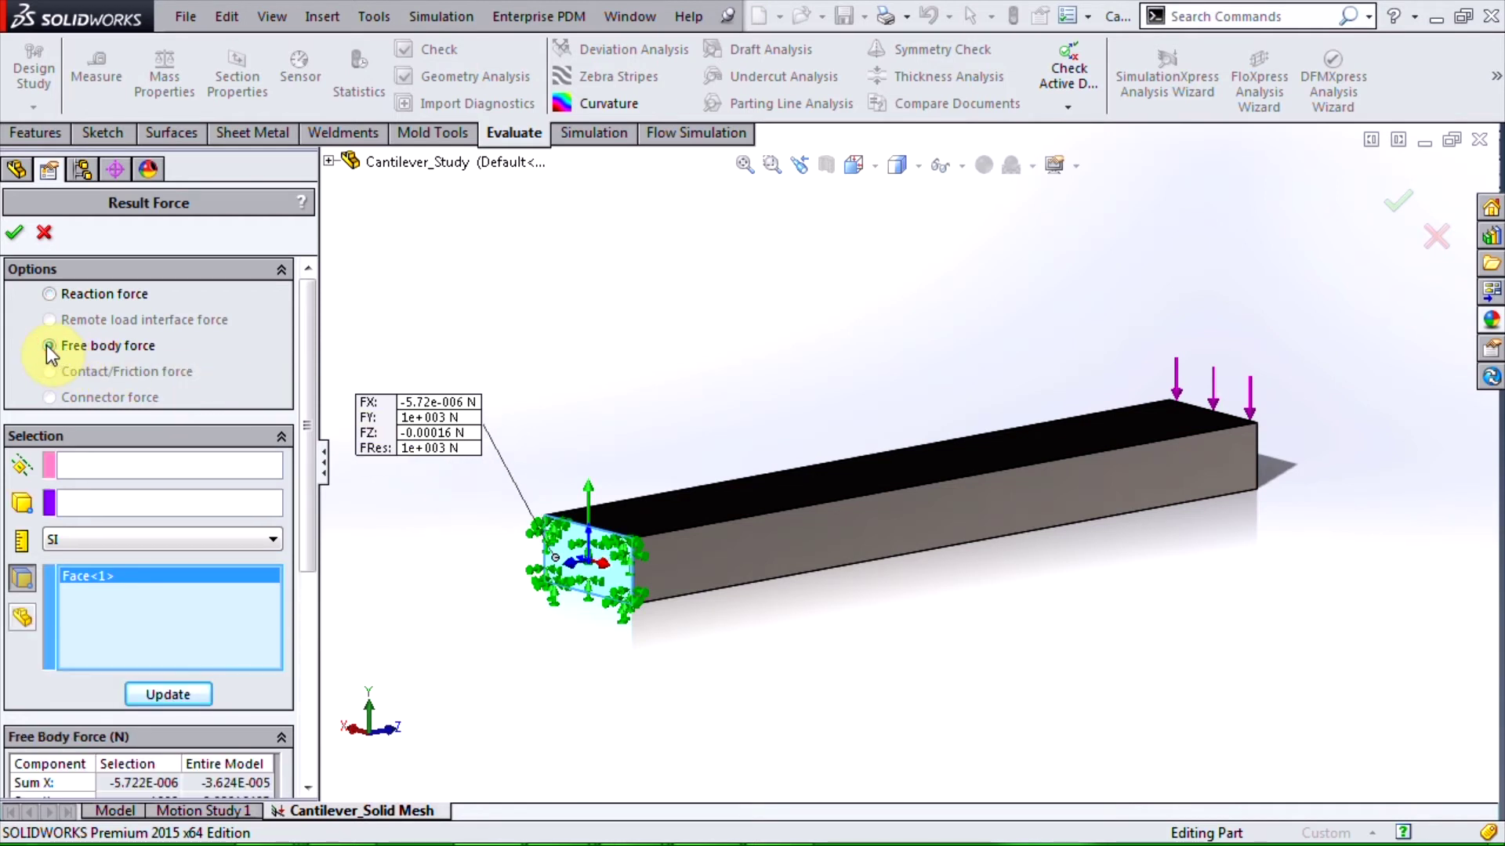
{"action": "left_click_drag", "start_coordinate": [307, 311], "coordinate": [257, 539]}
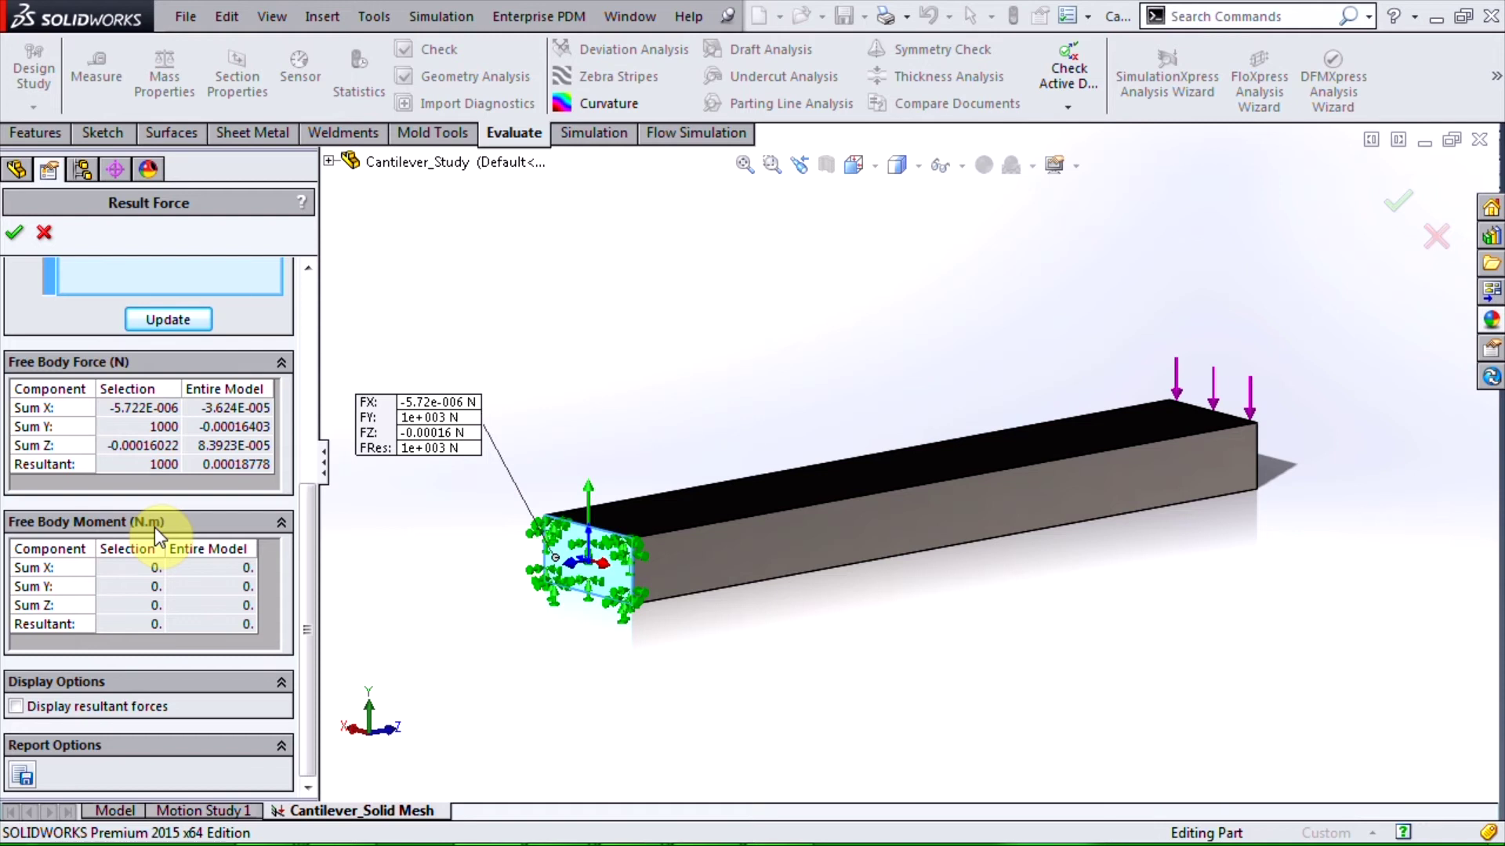
{"action": "left_click_drag", "start_coordinate": [308, 571], "coordinate": [317, 394]}
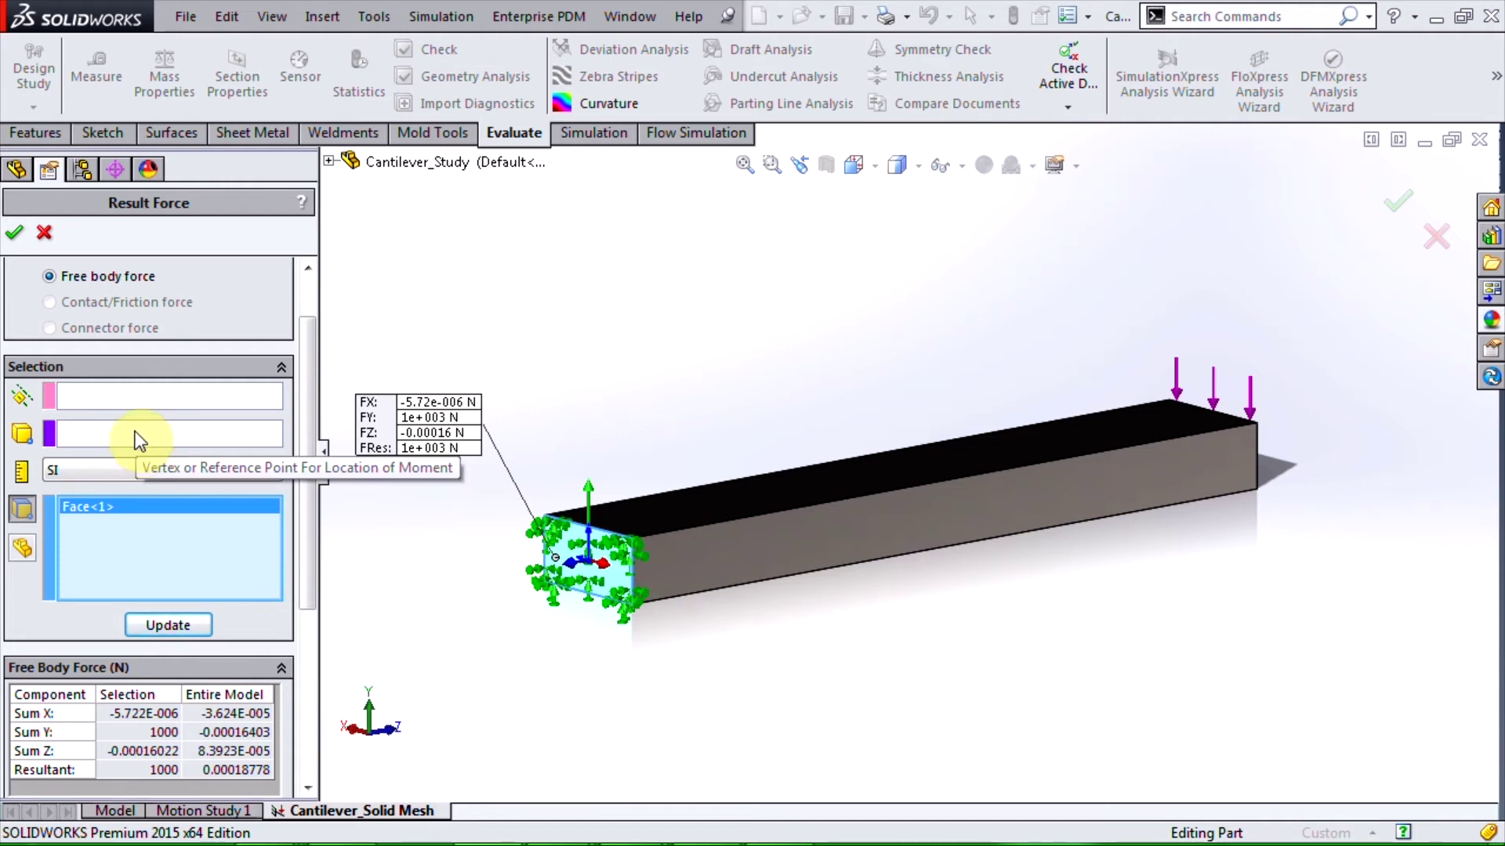
{"action": "left_click", "coordinate": [14, 232]}
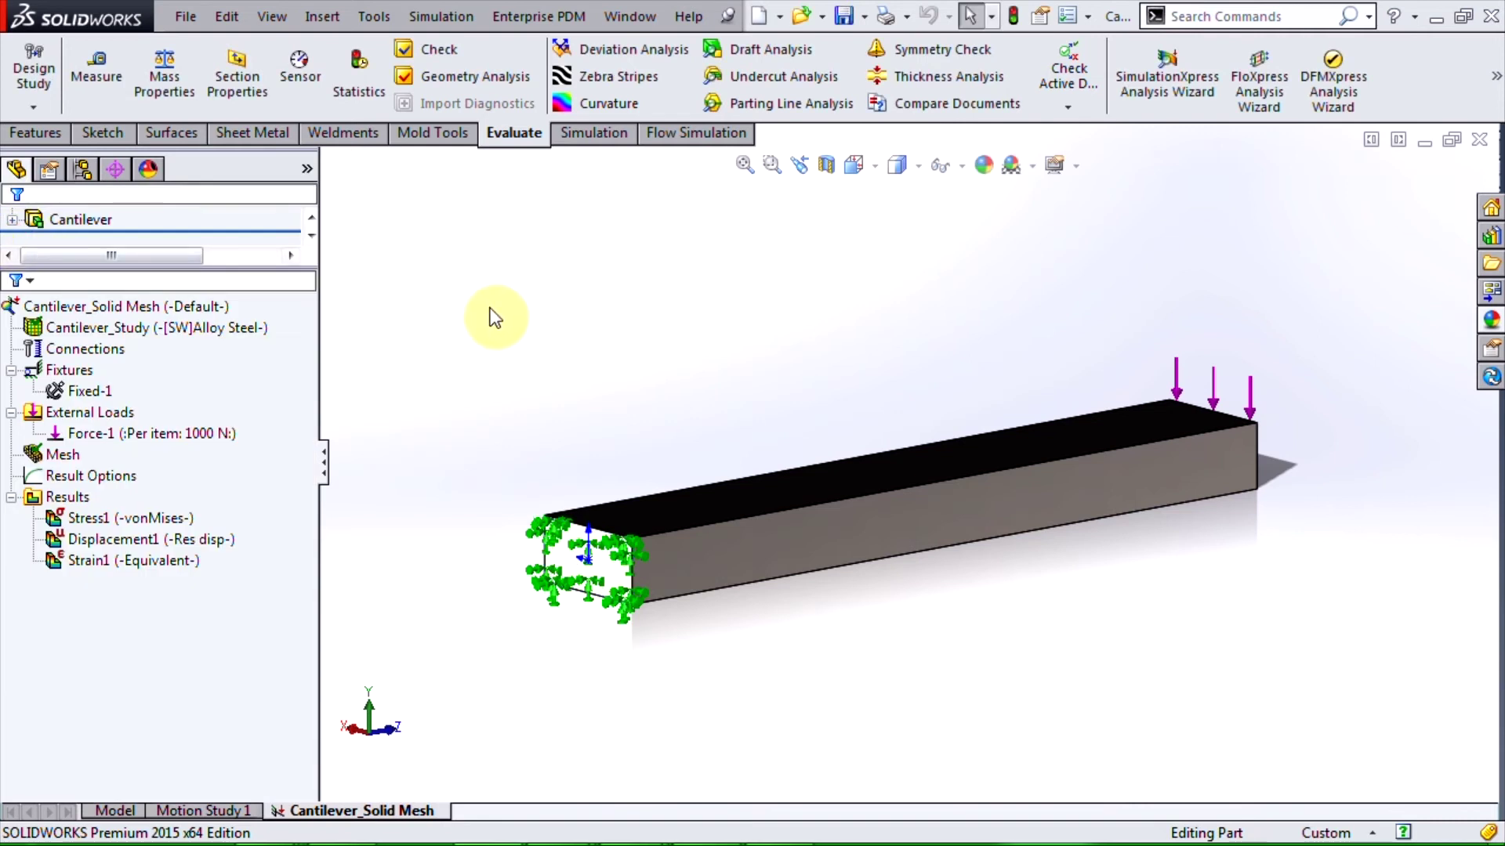
- In the model, add reference point Point1 using Center of Face on the beam's fixed end face
{"action": "left_click", "coordinate": [112, 807]}
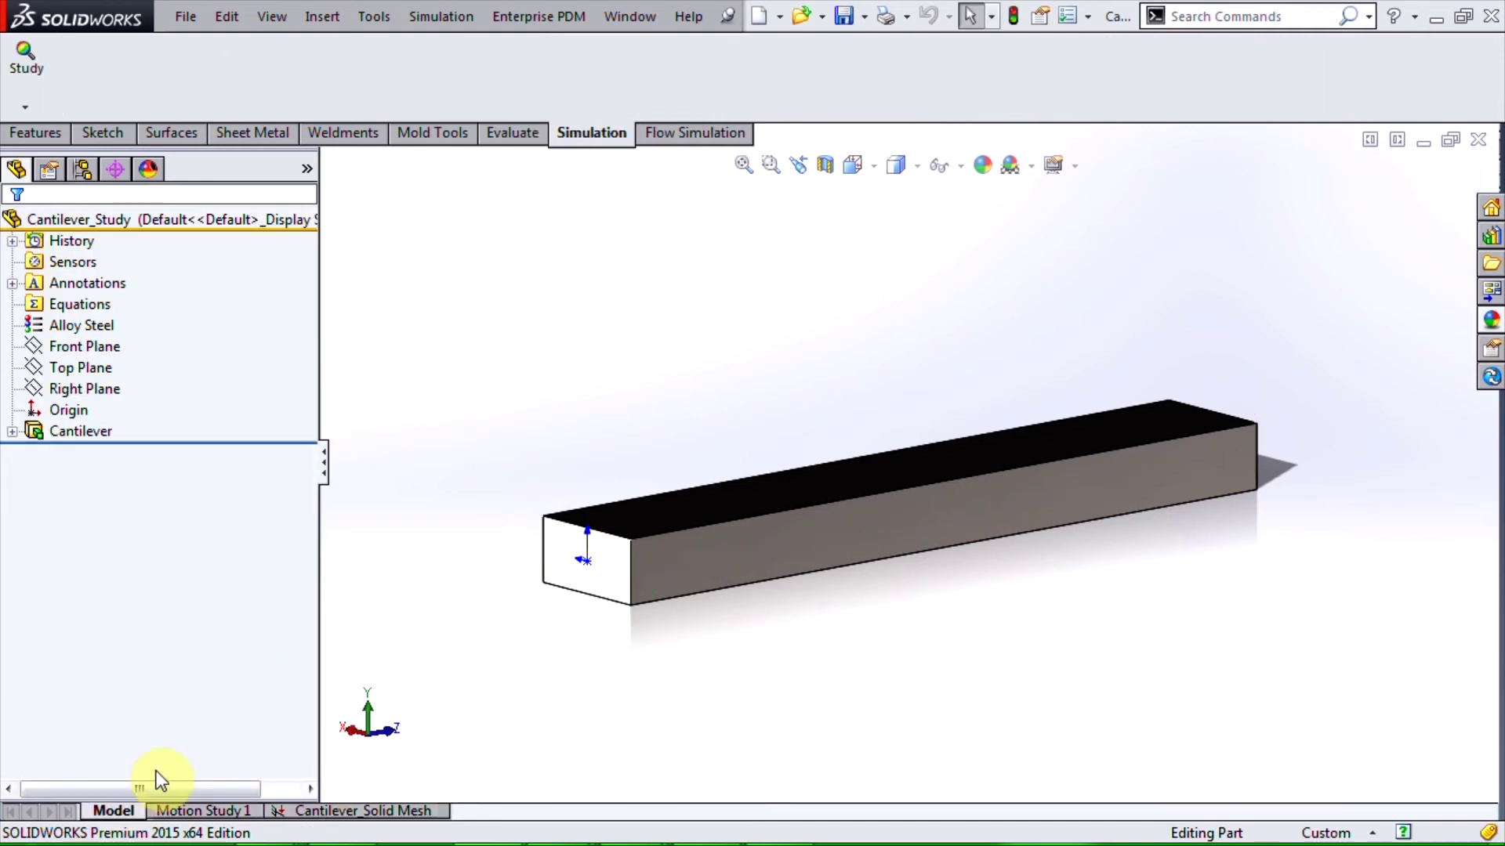
{"action": "left_click", "coordinate": [319, 17]}
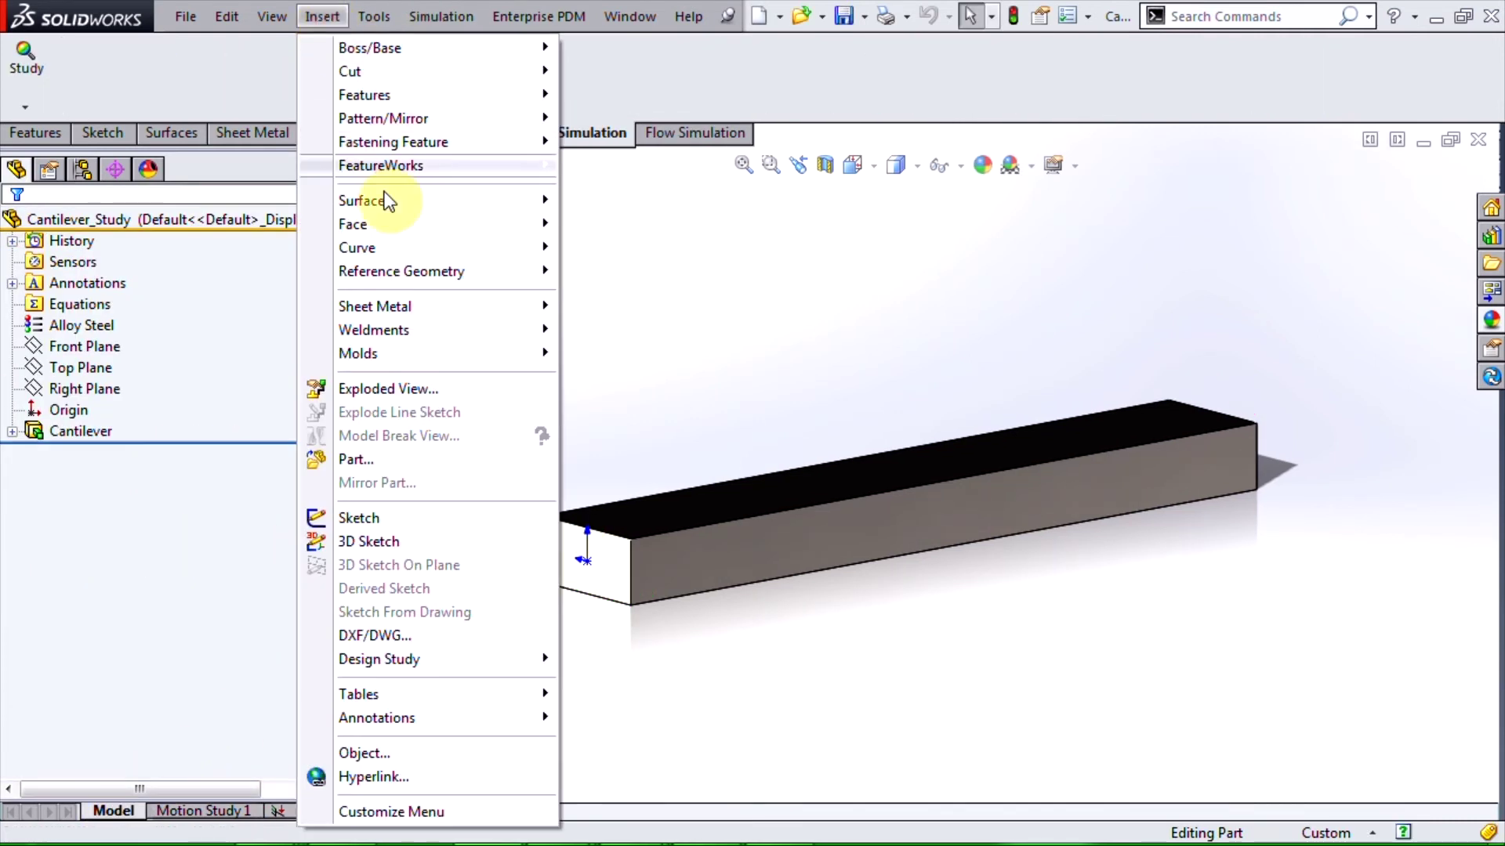
{"action": "mouse_move", "coordinate": [487, 275]}
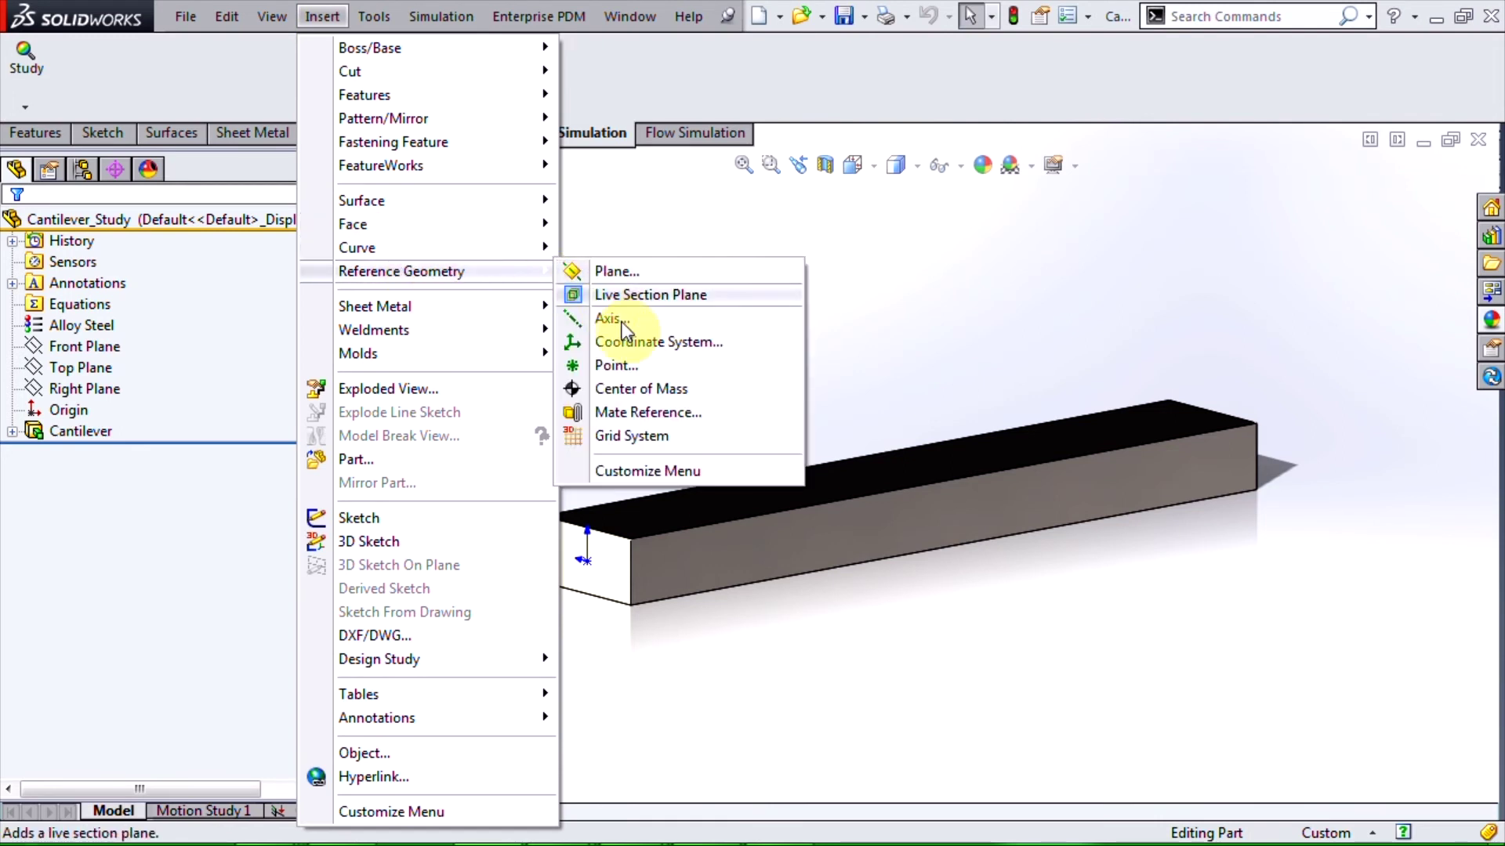
{"action": "left_click", "coordinate": [615, 366]}
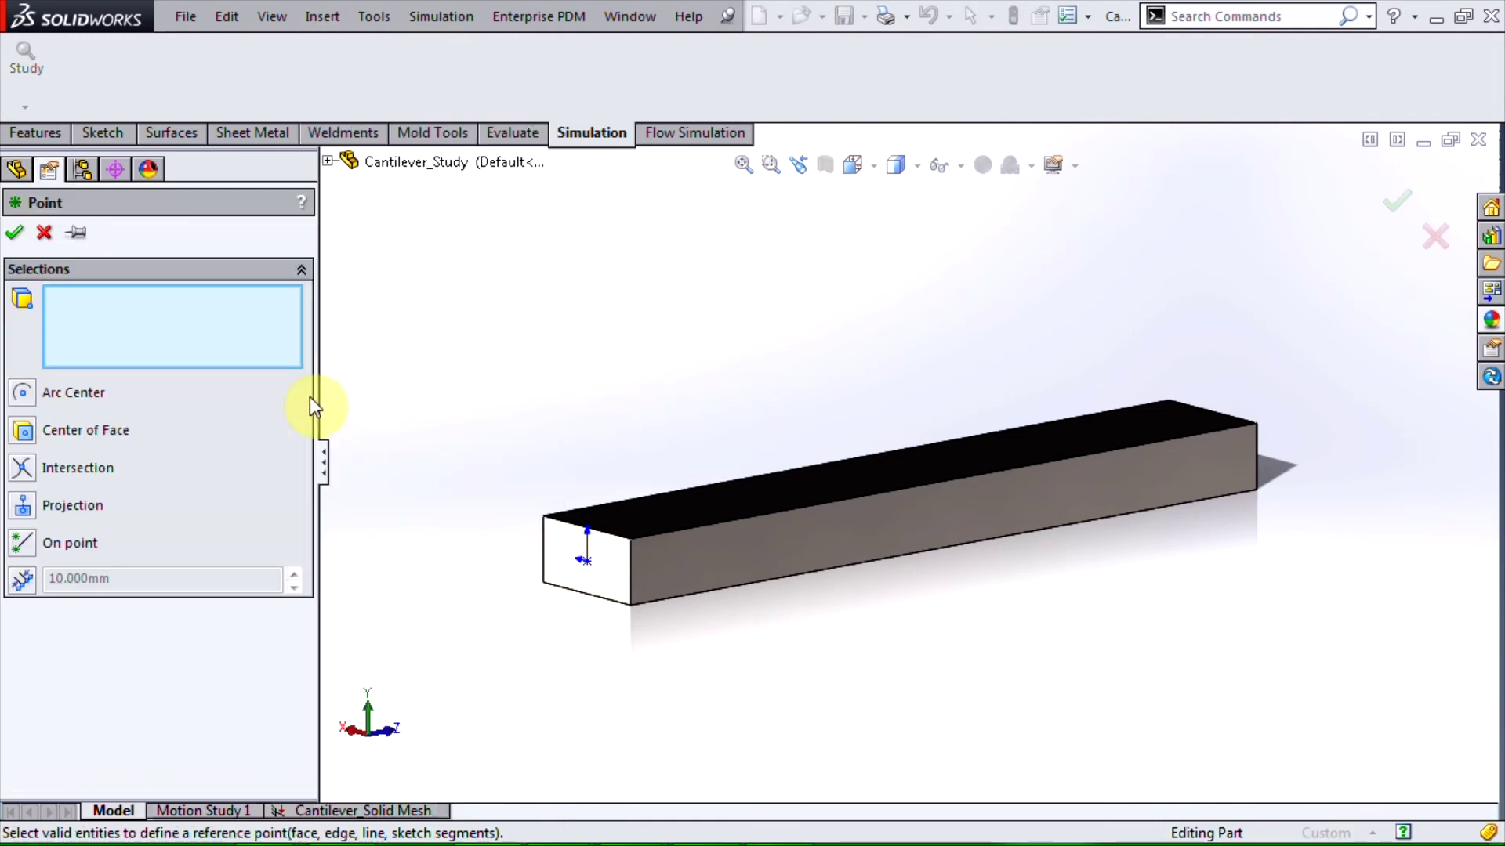
{"action": "left_click", "coordinate": [24, 431]}
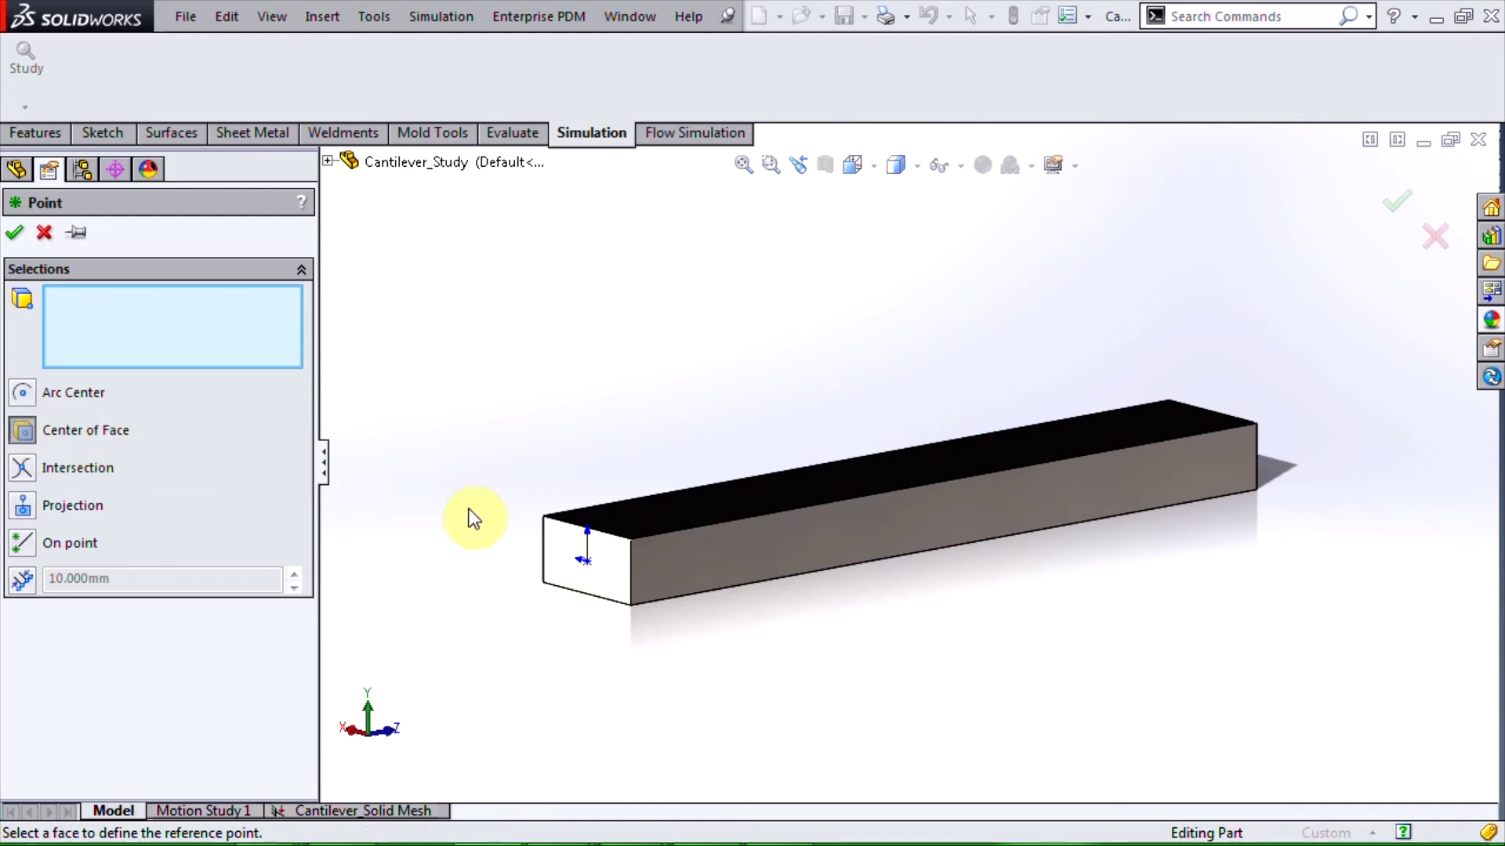
{"action": "left_click", "coordinate": [565, 551]}
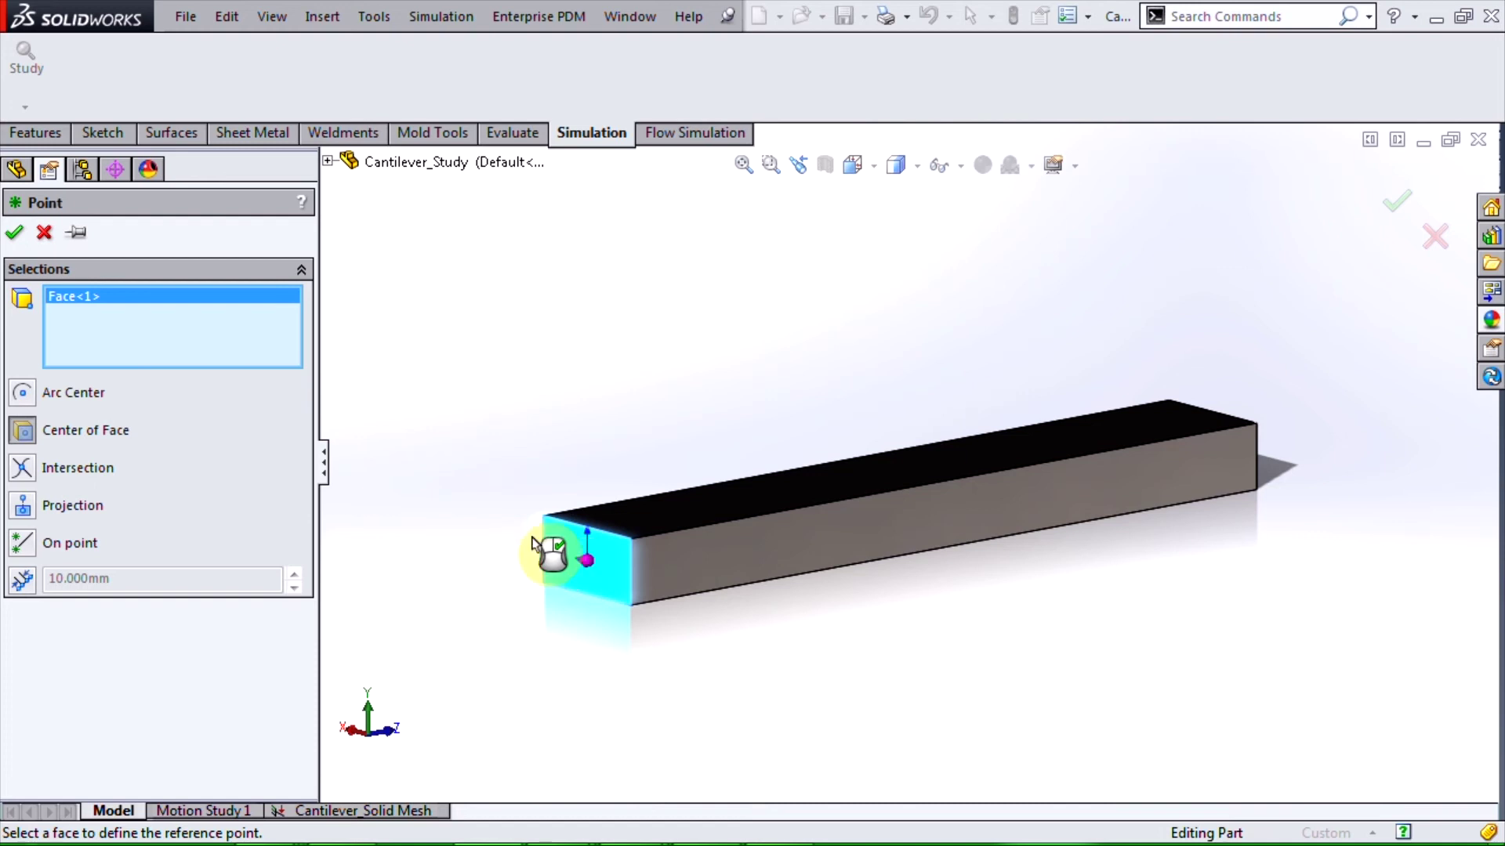
{"action": "left_click", "coordinate": [15, 233]}
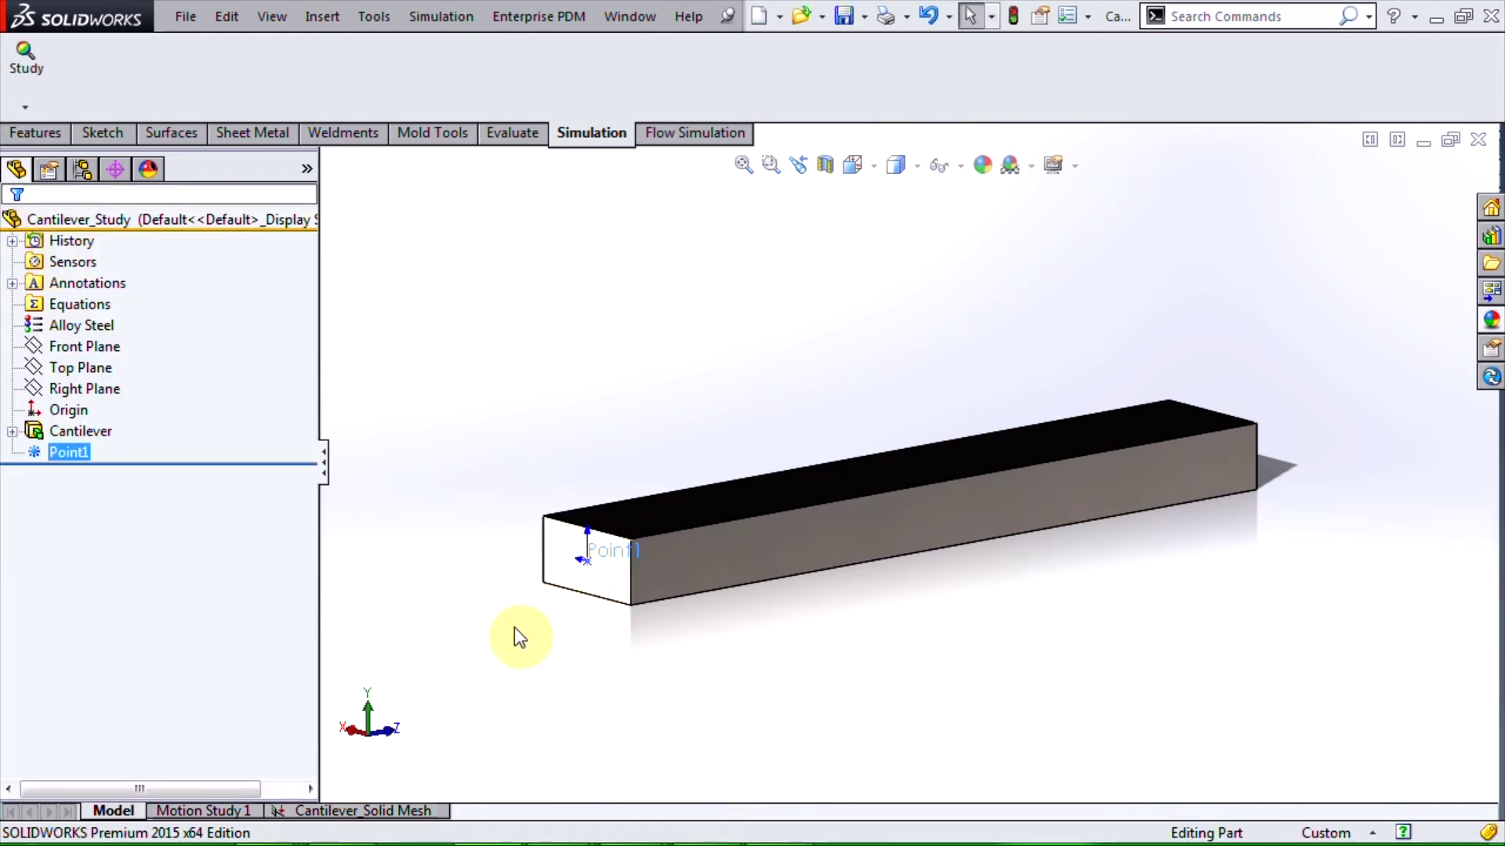
- List the fixed face's free body force and moment about Point1: FY 1000 N, MRes 330 N·m
{"action": "left_click", "coordinate": [375, 811]}
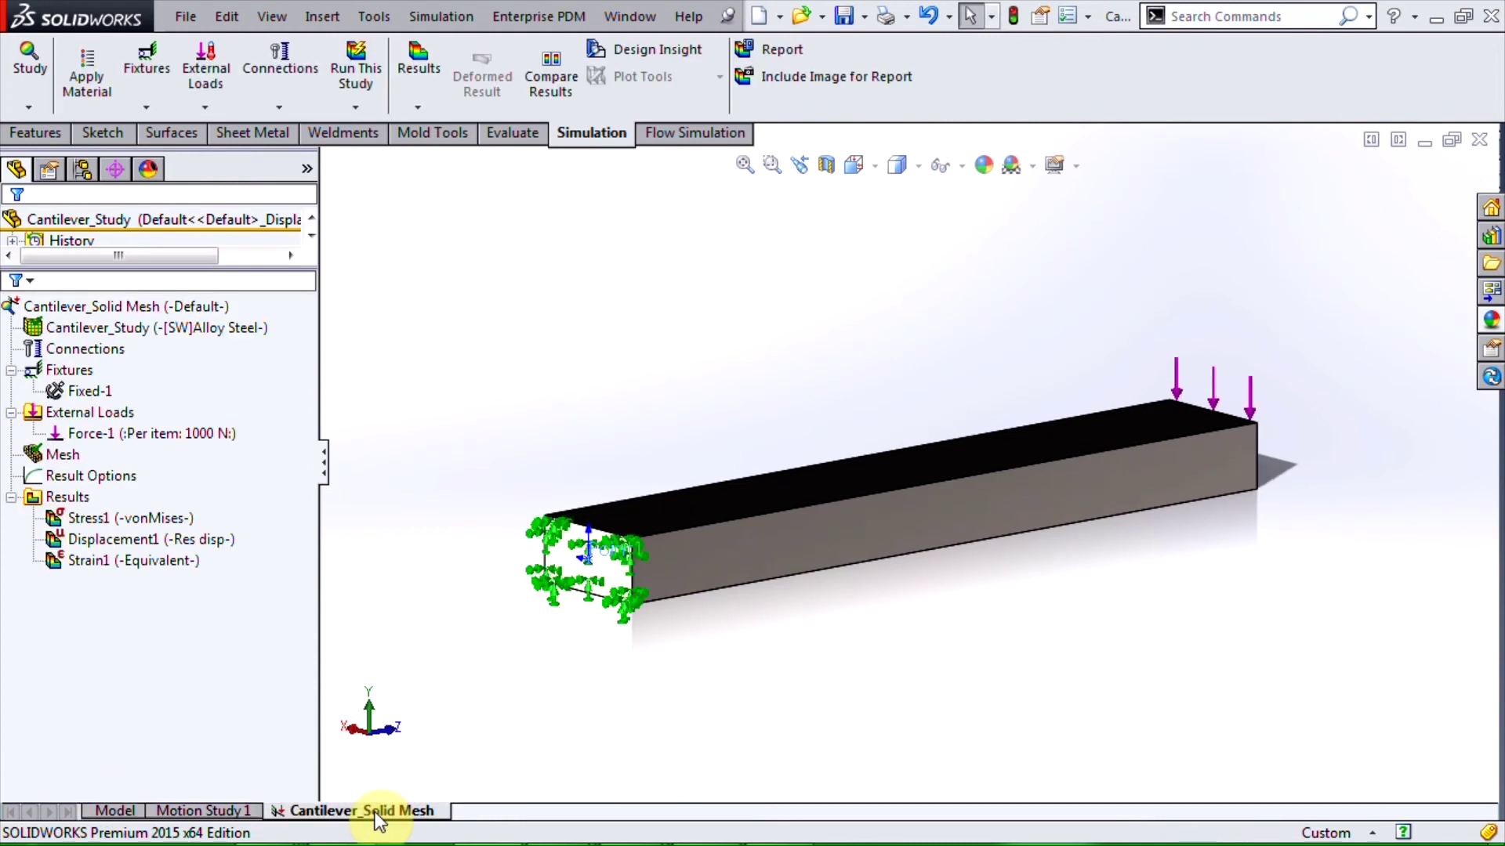
{"action": "right_click", "coordinate": [72, 497]}
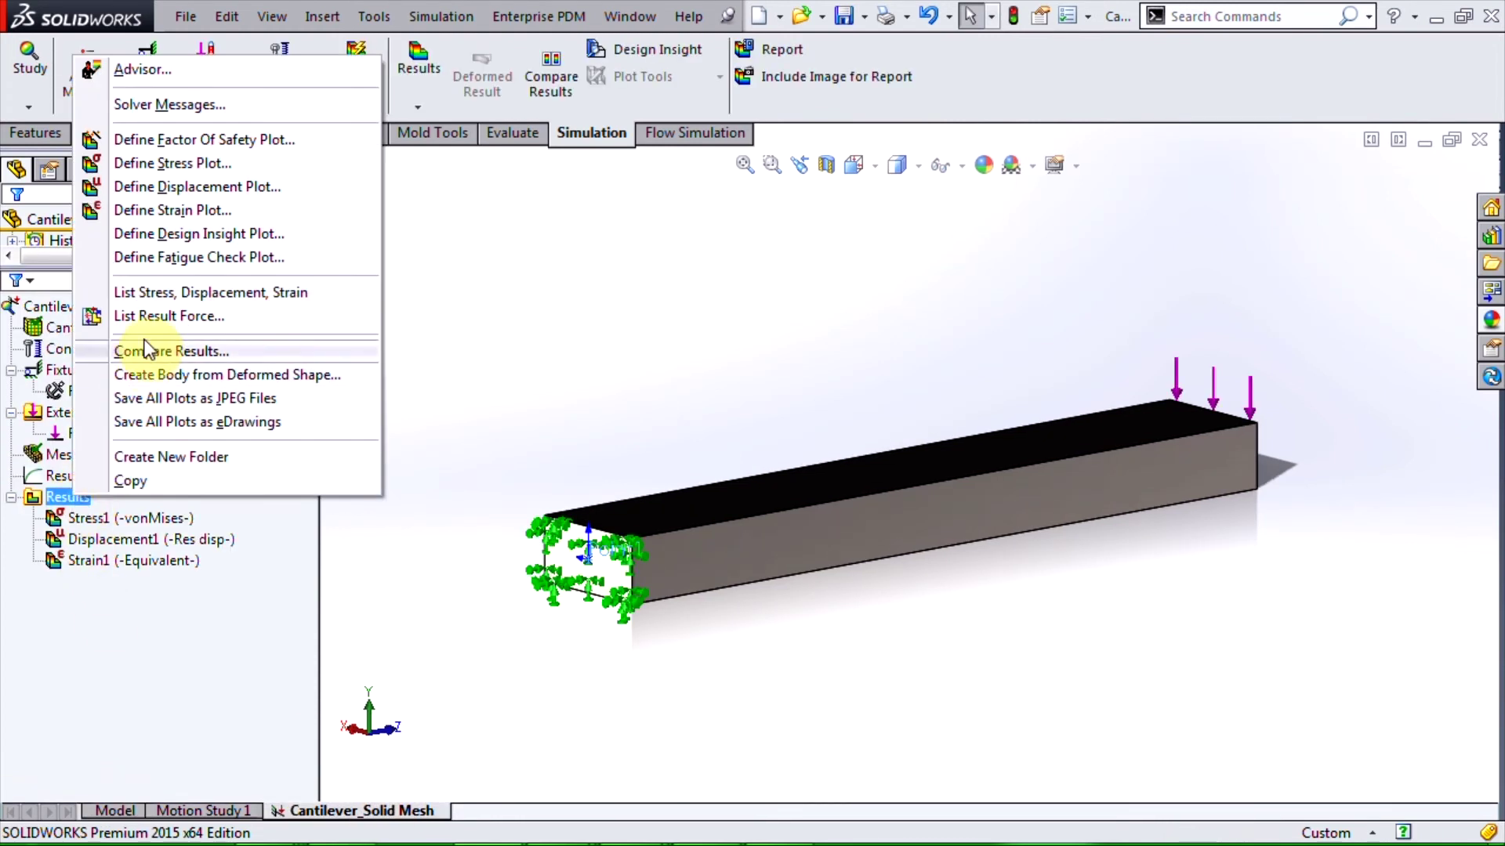
{"action": "left_click", "coordinate": [162, 314]}
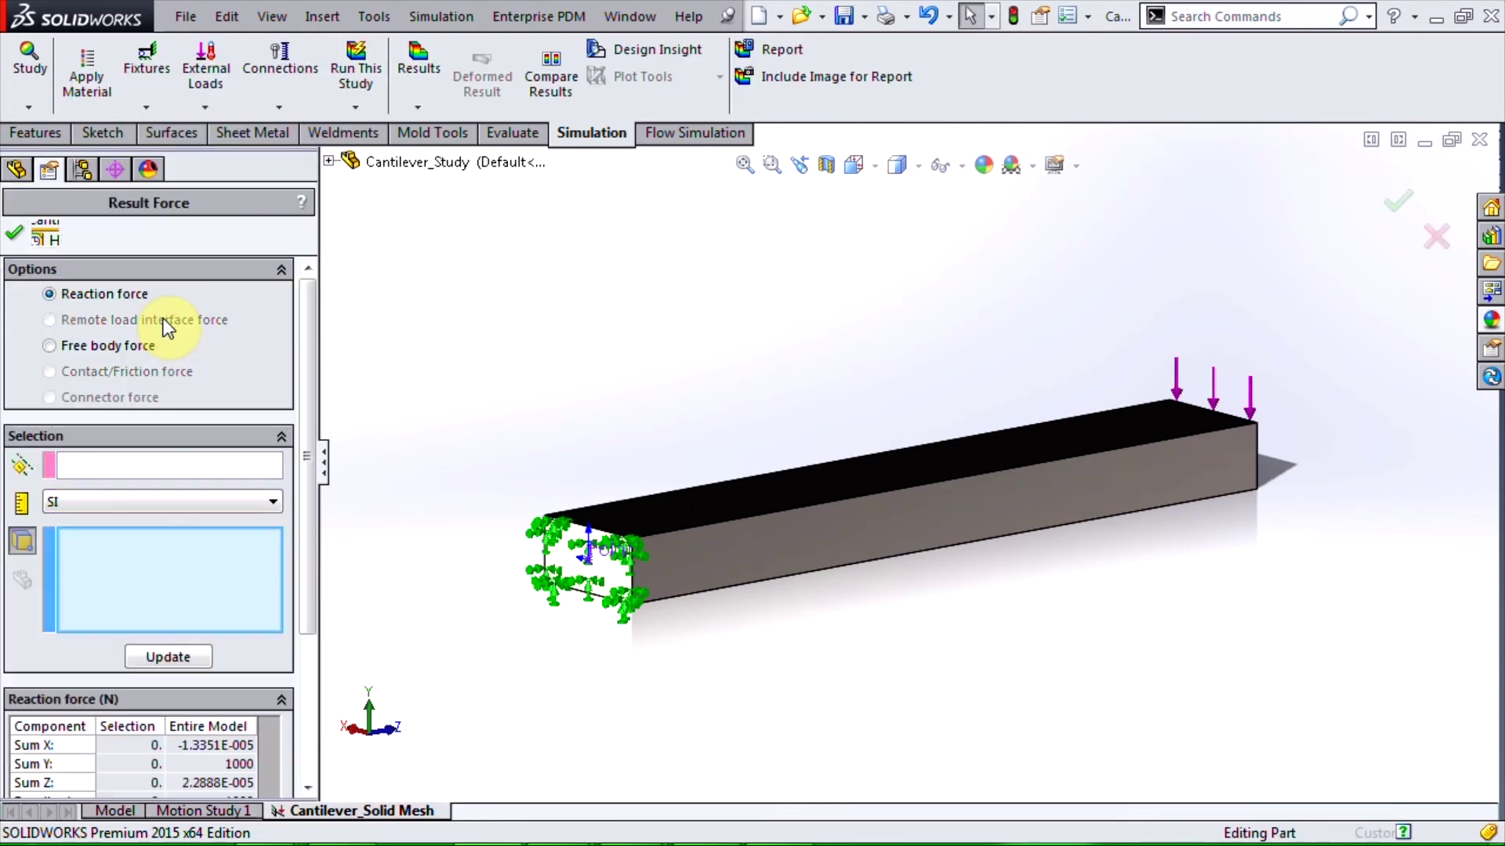
{"action": "left_click", "coordinate": [52, 347]}
{"action": "left_click_drag", "start_coordinate": [304, 361], "coordinate": [305, 448]}
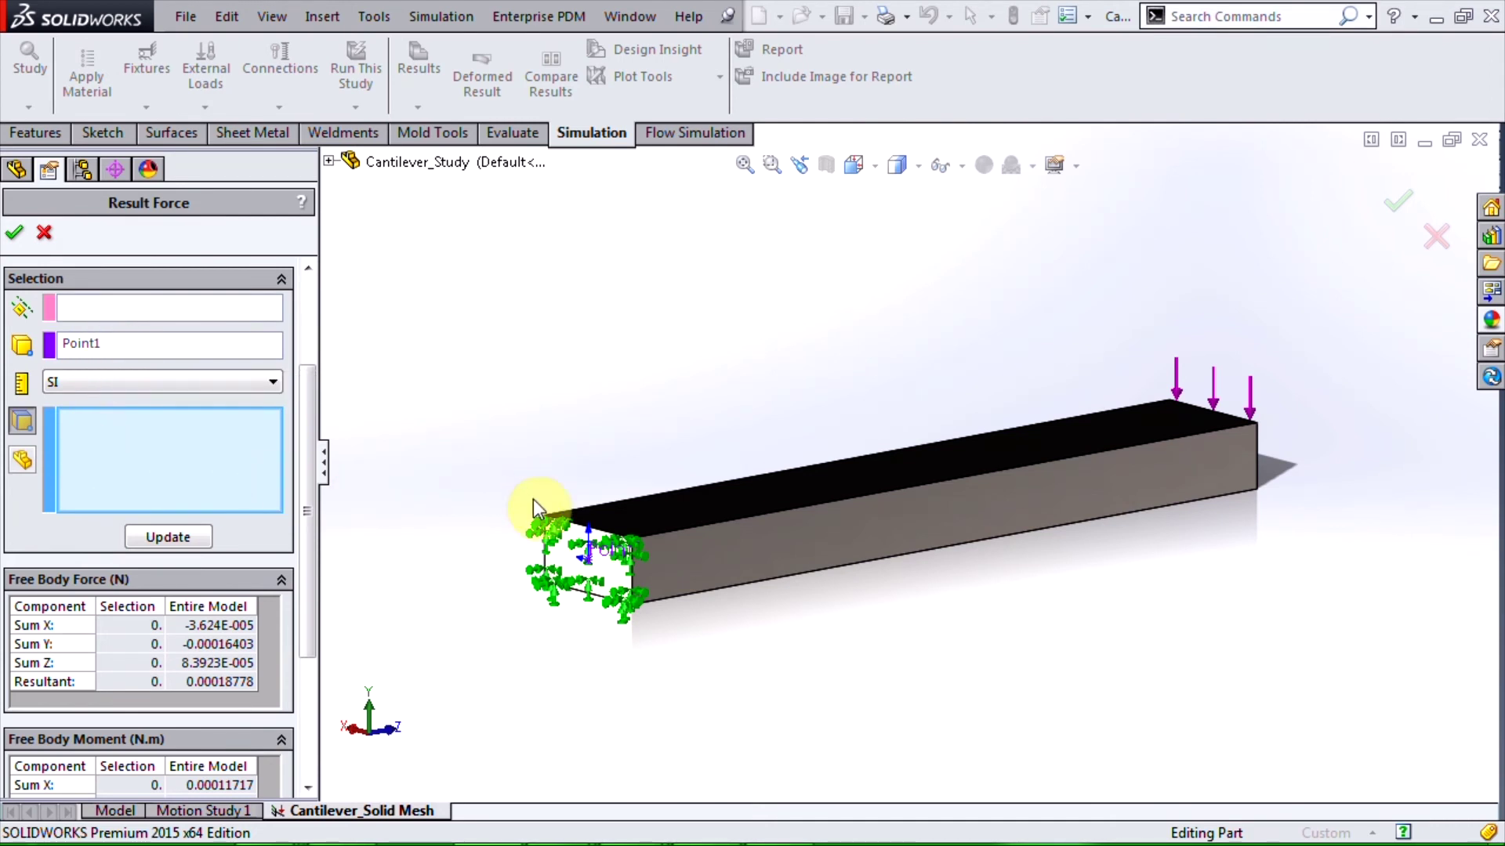
{"action": "left_click", "coordinate": [561, 553]}
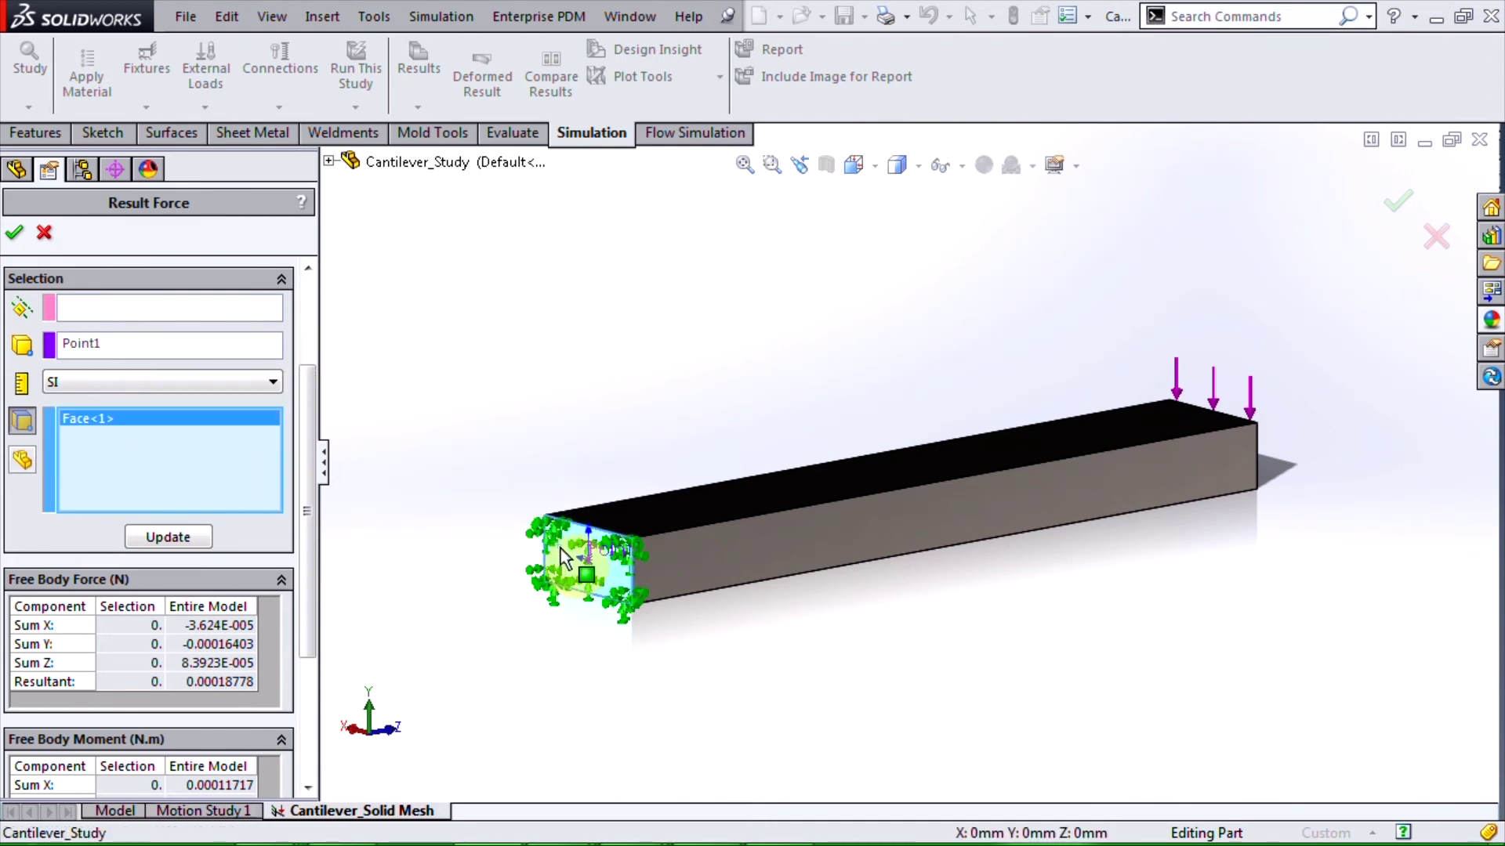
{"action": "left_click", "coordinate": [188, 537]}
{"action": "left_click_drag", "start_coordinate": [470, 598], "coordinate": [649, 357]}
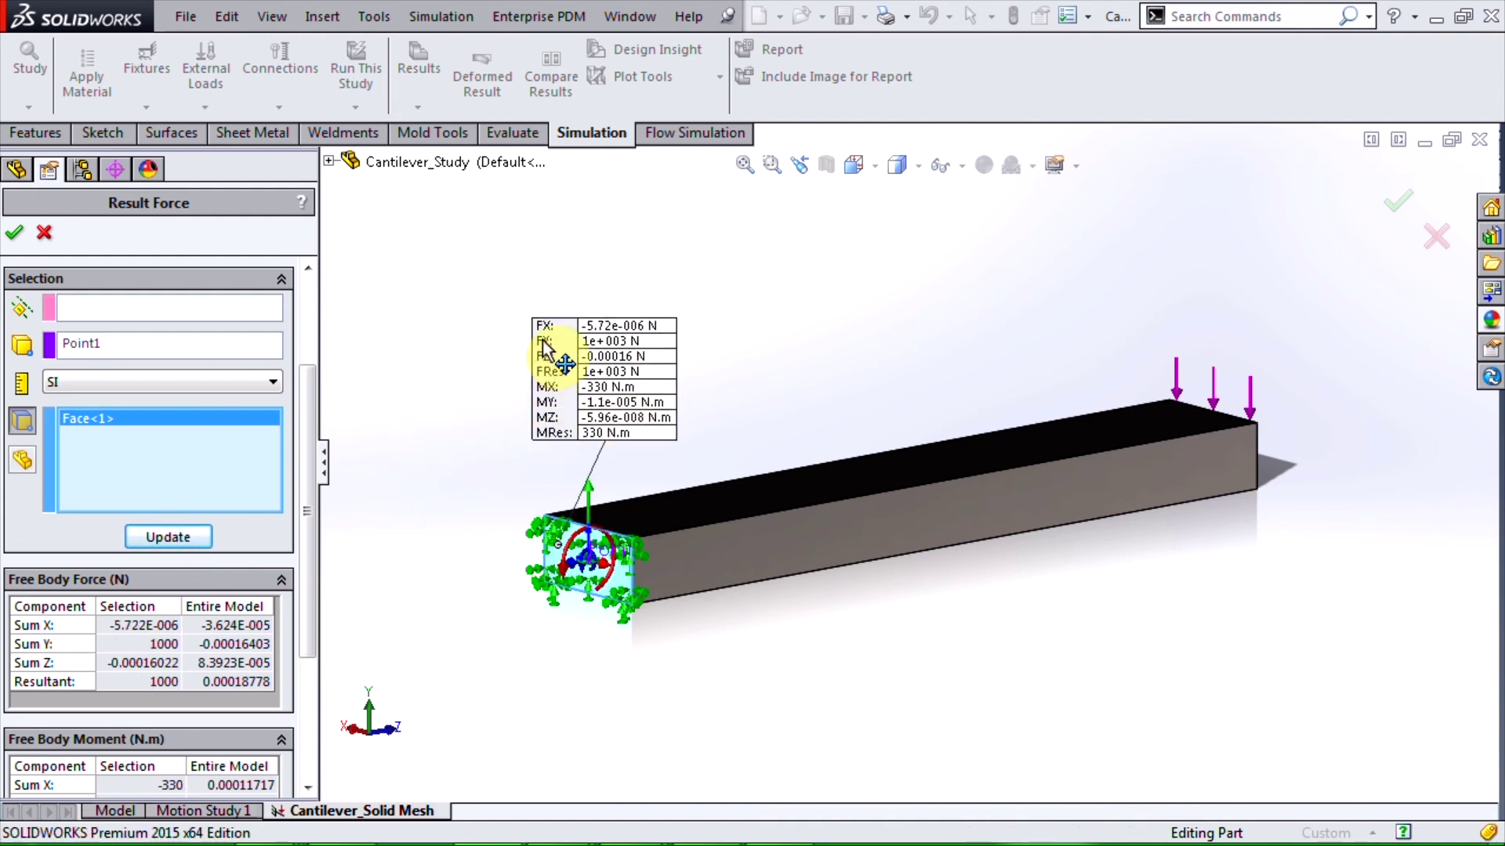